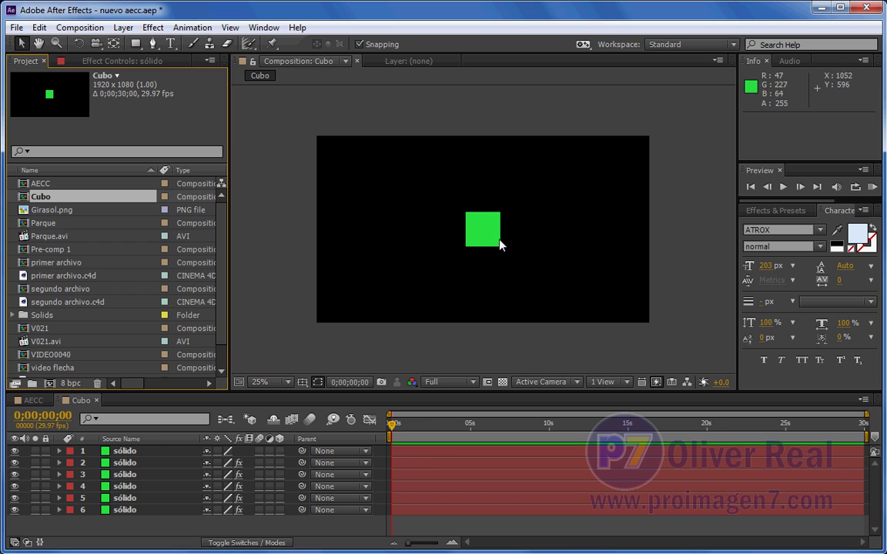
Zoom to 50% and drag the green, red, blue, yellow, magenta and cyan solids apart
key(period)
drag(491, 227, 347, 279)
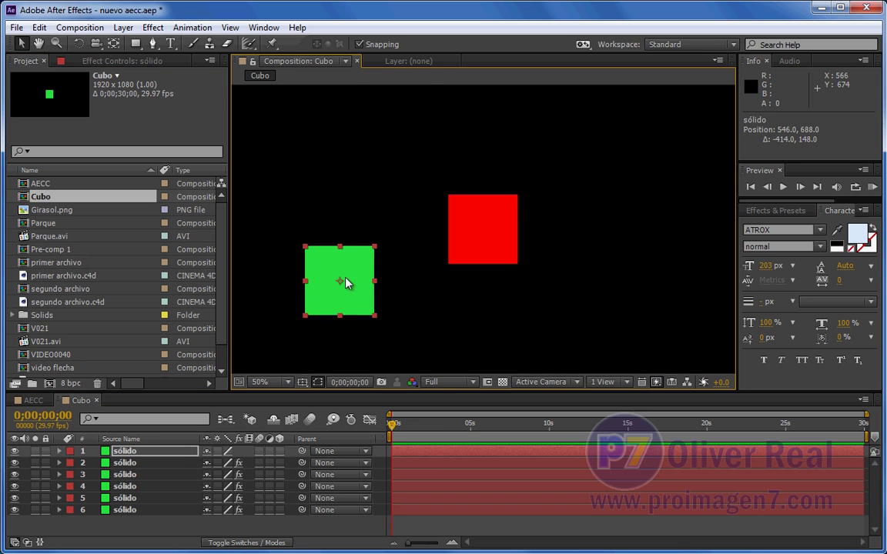
mouse_move(497, 239)
mouse_down()
mouse_move(421, 189)
mouse_move(499, 165)
mouse_up()
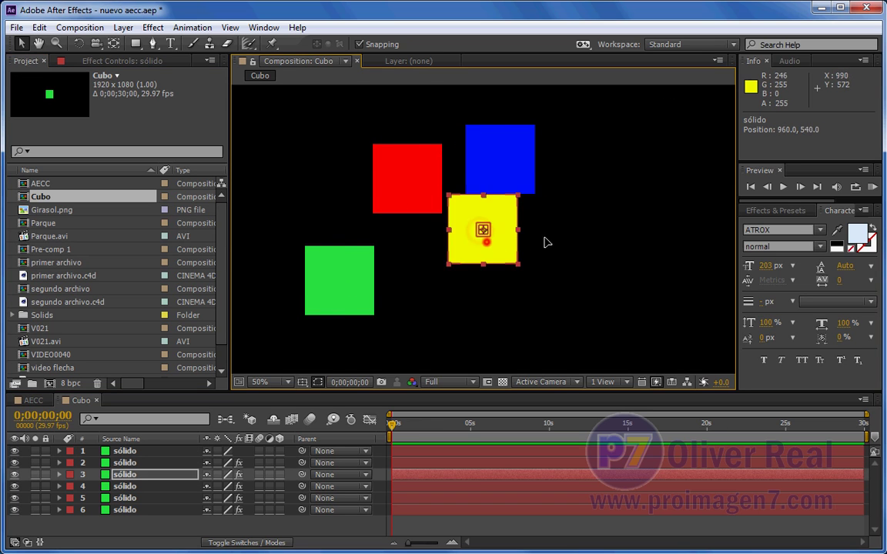
drag(483, 230, 606, 218)
mouse_move(479, 251)
mouse_down()
mouse_move(515, 320)
mouse_move(408, 306)
mouse_up()
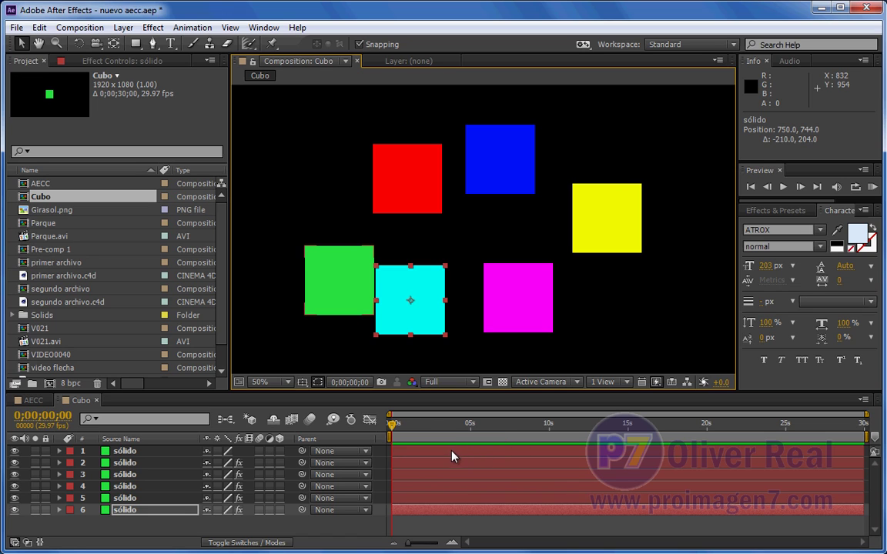
drag(864, 451, 526, 450)
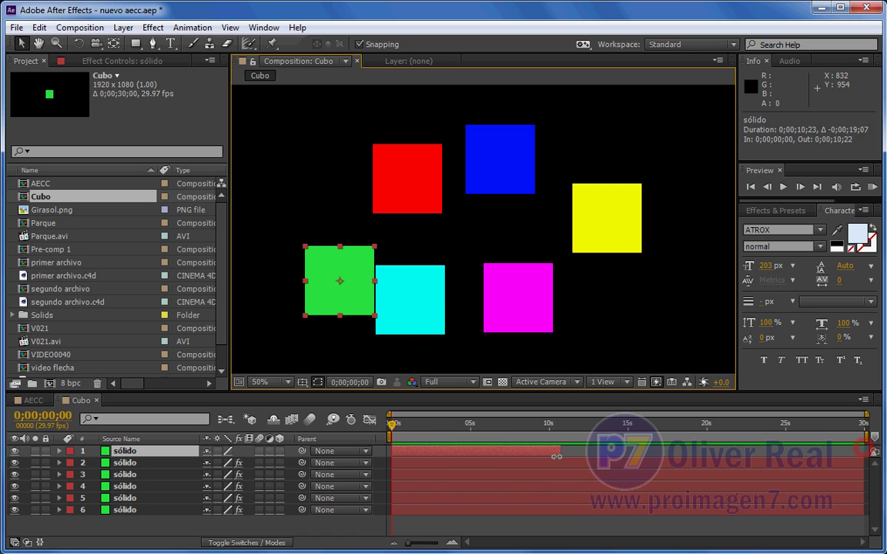
mouse_move(479, 425)
mouse_down()
mouse_move(555, 434)
mouse_move(536, 433)
mouse_up()
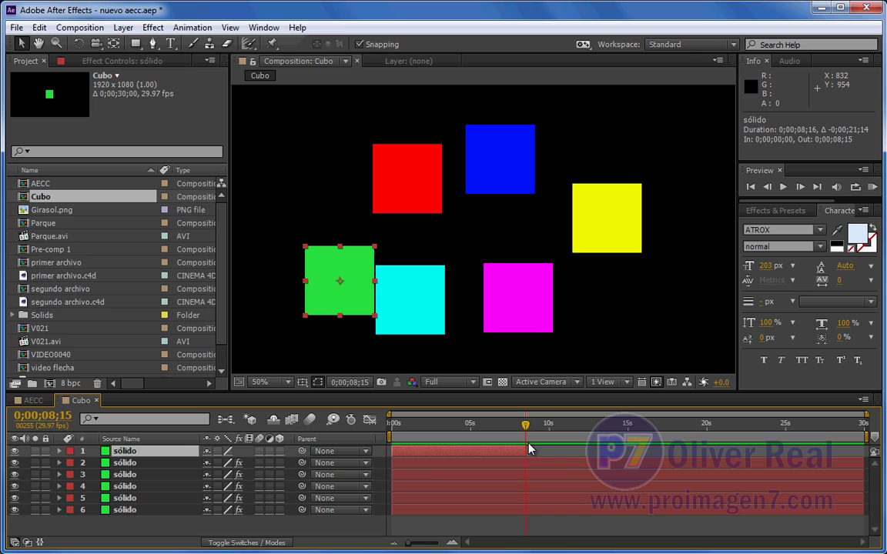
drag(523, 450, 853, 454)
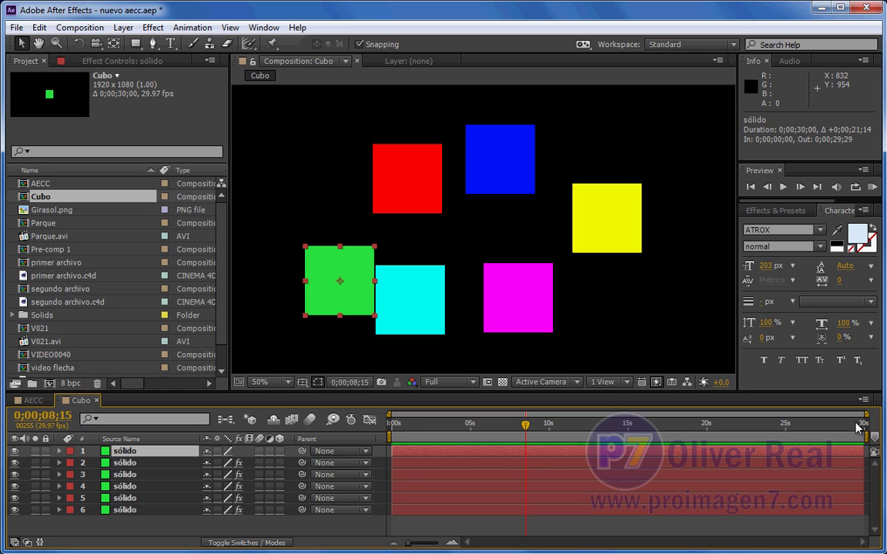
Shift the cyan square rightward beside the green one, ending at position 804, 740
click(613, 323)
click(404, 185)
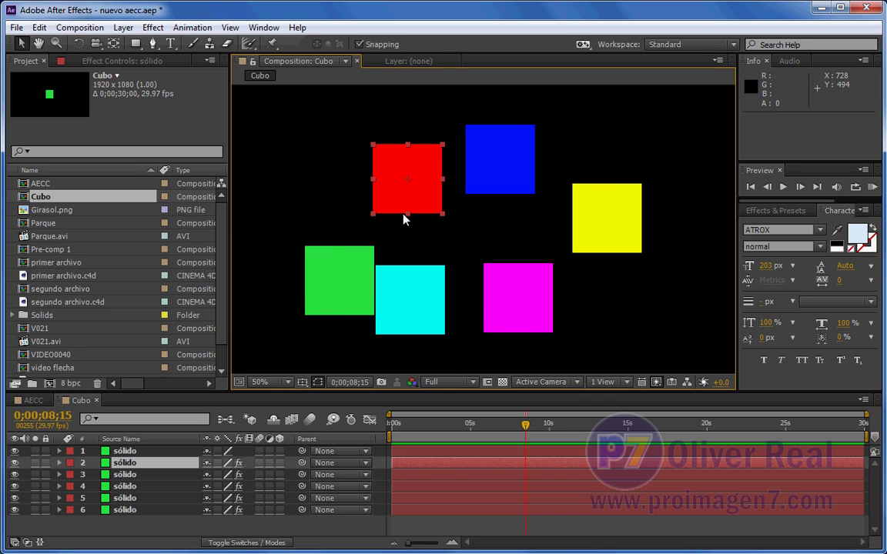
drag(416, 308, 425, 308)
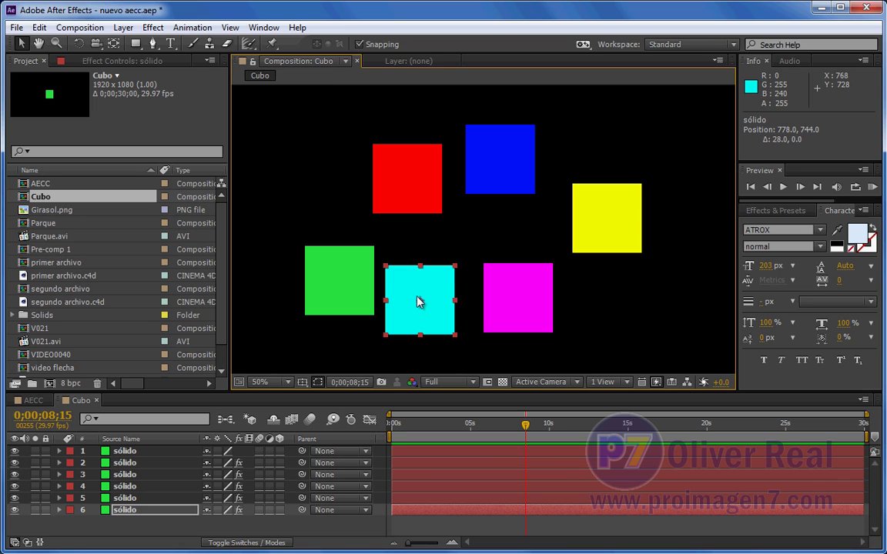
click(429, 312)
mouse_move(429, 311)
mouse_down()
mouse_move(489, 324)
mouse_move(490, 281)
mouse_move(523, 307)
mouse_move(506, 289)
mouse_move(421, 318)
mouse_up()
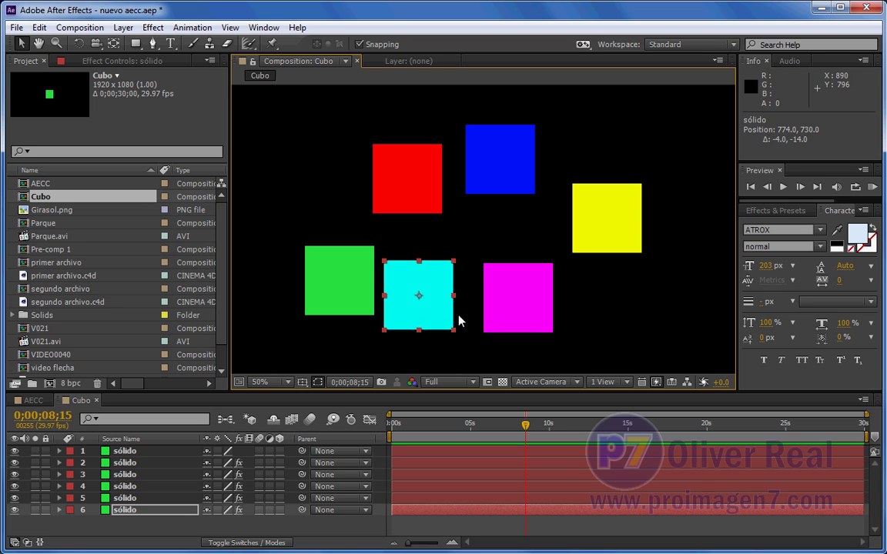
mouse_move(431, 329)
mouse_down()
mouse_move(472, 315)
mouse_move(486, 263)
mouse_up()
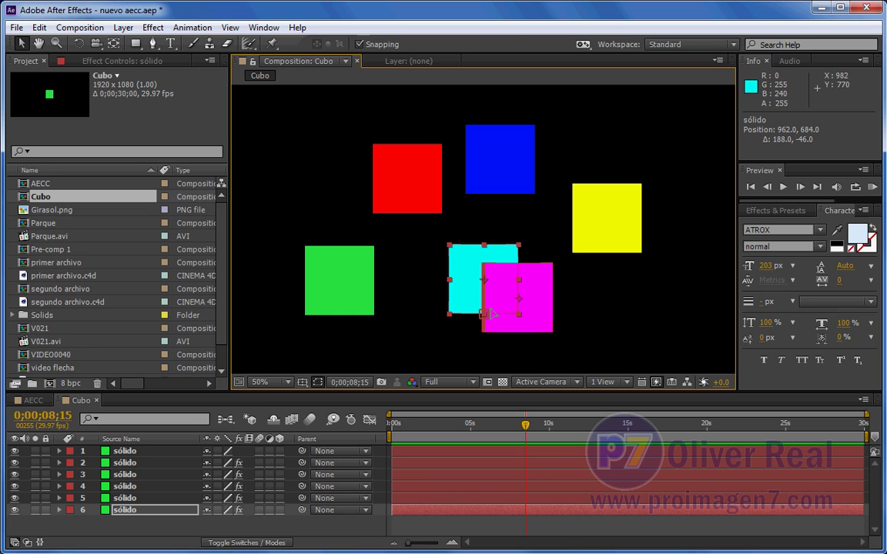
mouse_move(486, 263)
mouse_down()
mouse_move(522, 291)
mouse_move(652, 182)
mouse_move(496, 273)
mouse_move(442, 334)
mouse_up()
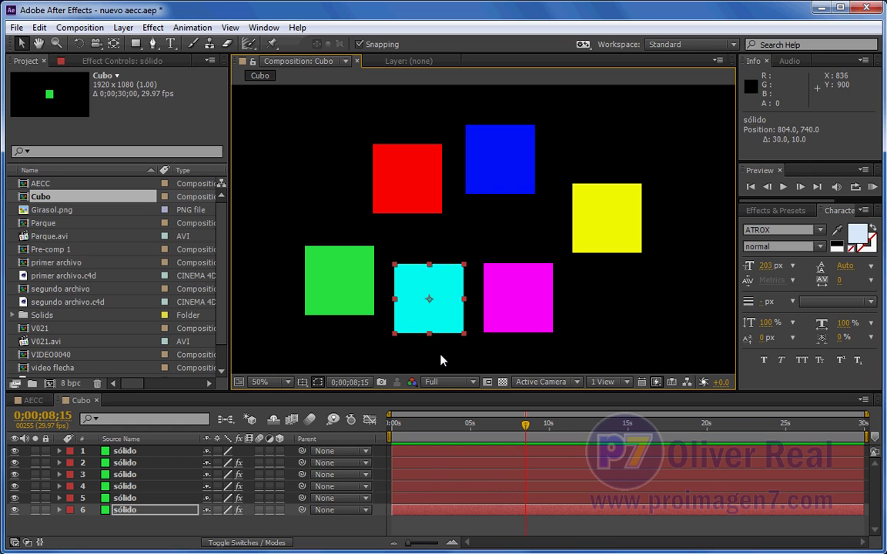
Undo the moves so all solids restack at centre, then make all six layers 3D
key(ctrl+z)
key(ctrl+z)
key(ctrl+z)
key(ctrl+z)
key(ctrl+z)
key(ctrl+z)
key(ctrl+z)
key(ctrl+z)
key(ctrl+z)
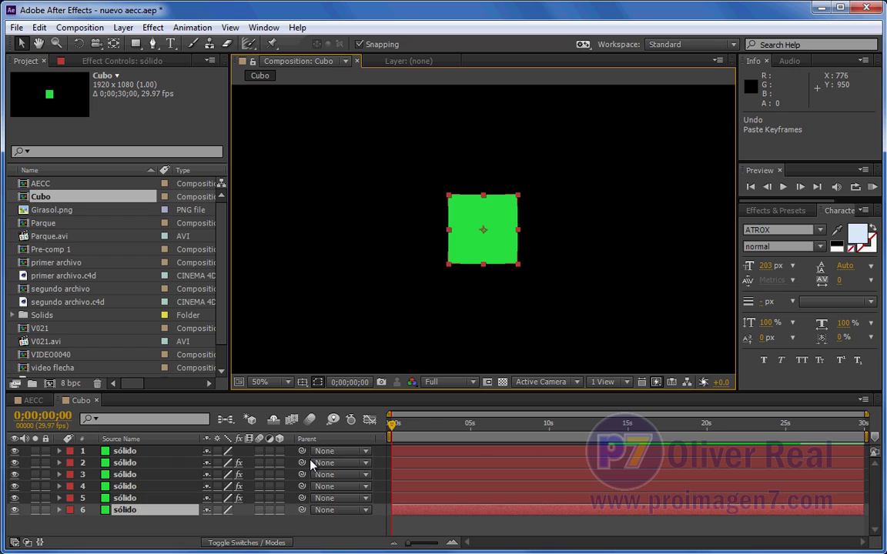
key(ctrl+z)
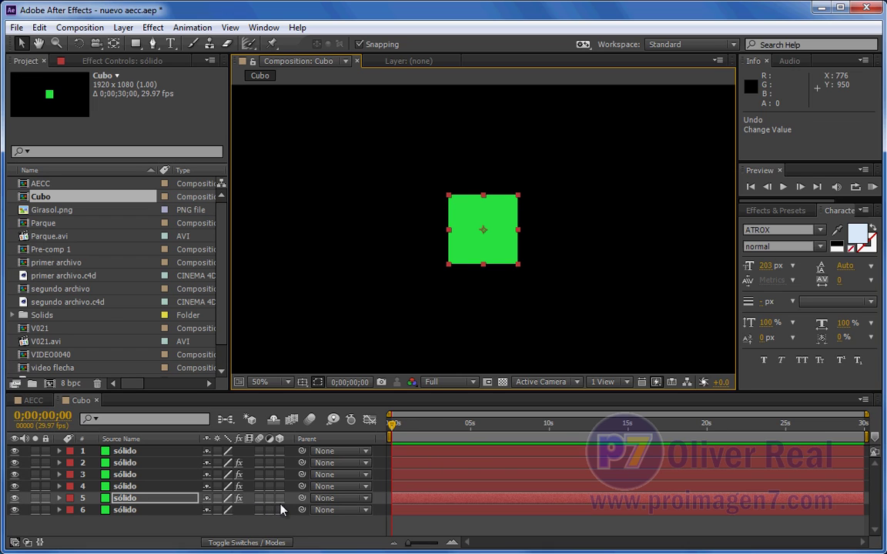
click(275, 524)
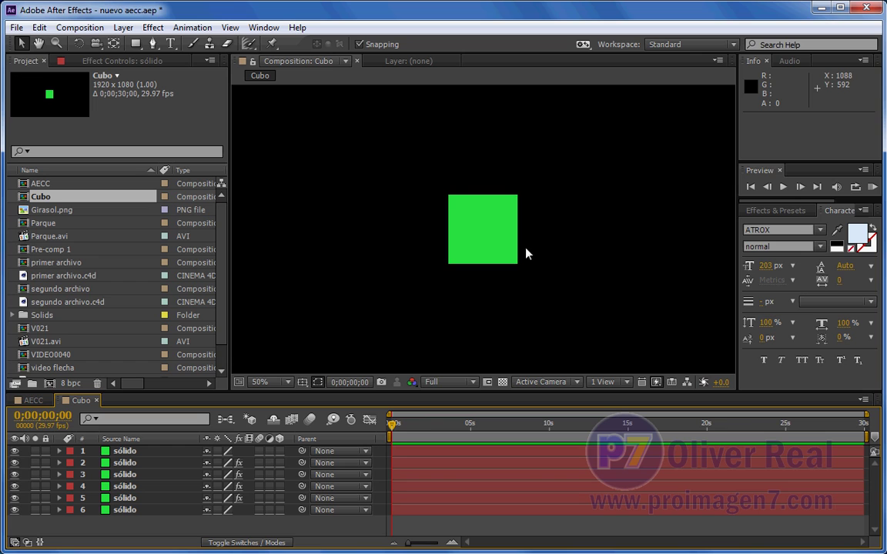
drag(280, 451, 280, 510)
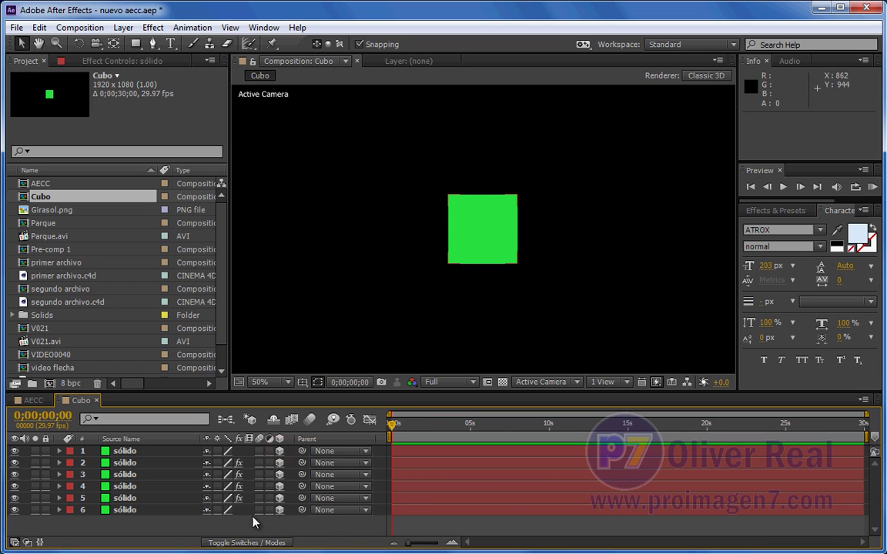
Switch the composition viewer to Custom View 1
right_click(326, 527)
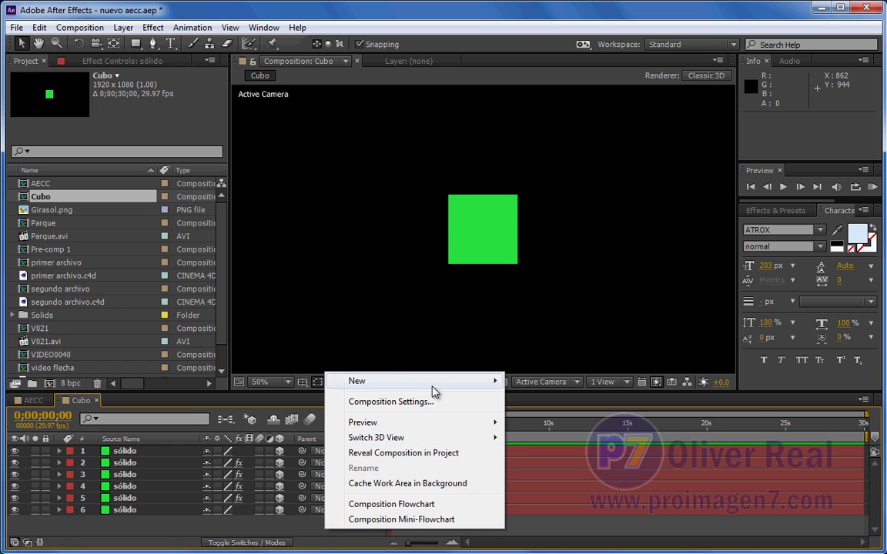
mouse_move(450, 389)
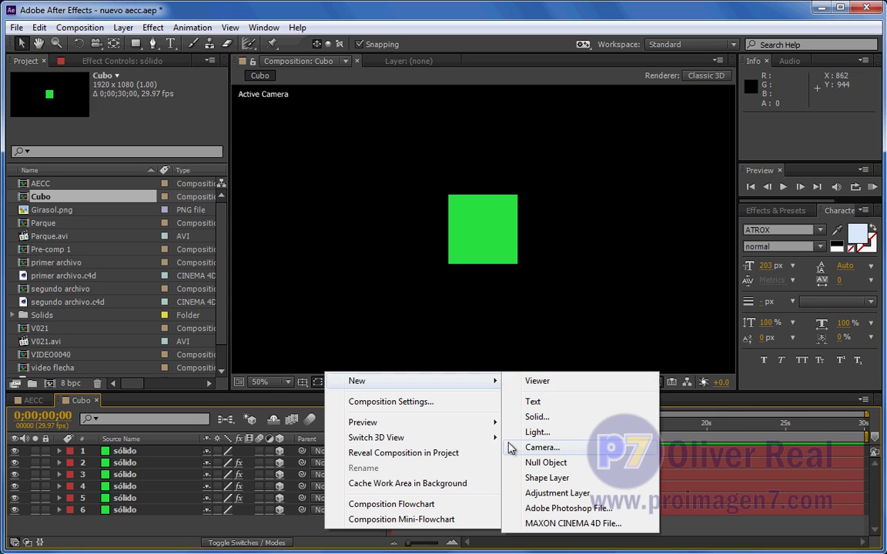
click(253, 349)
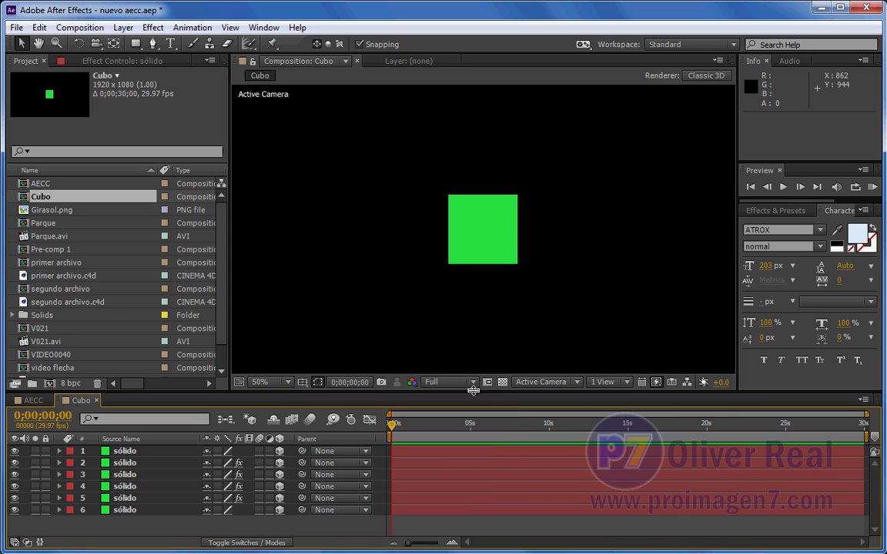
click(582, 385)
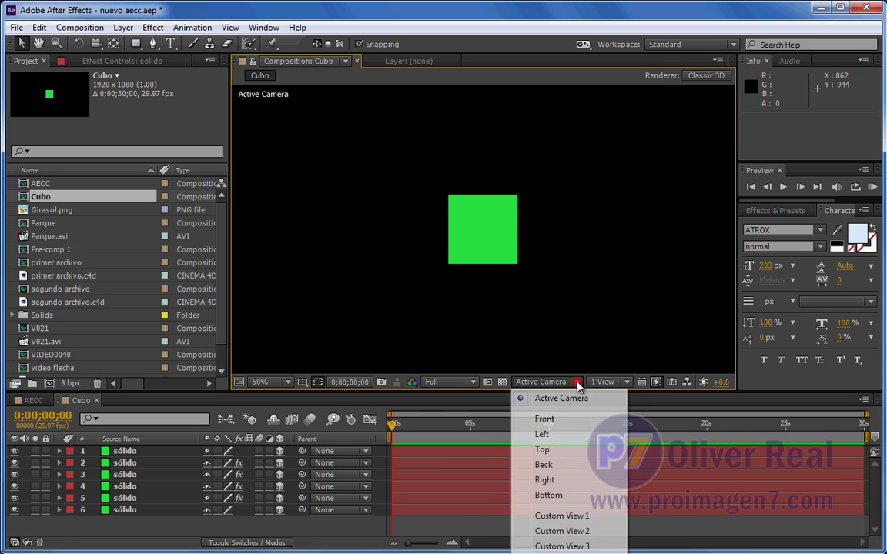
click(561, 513)
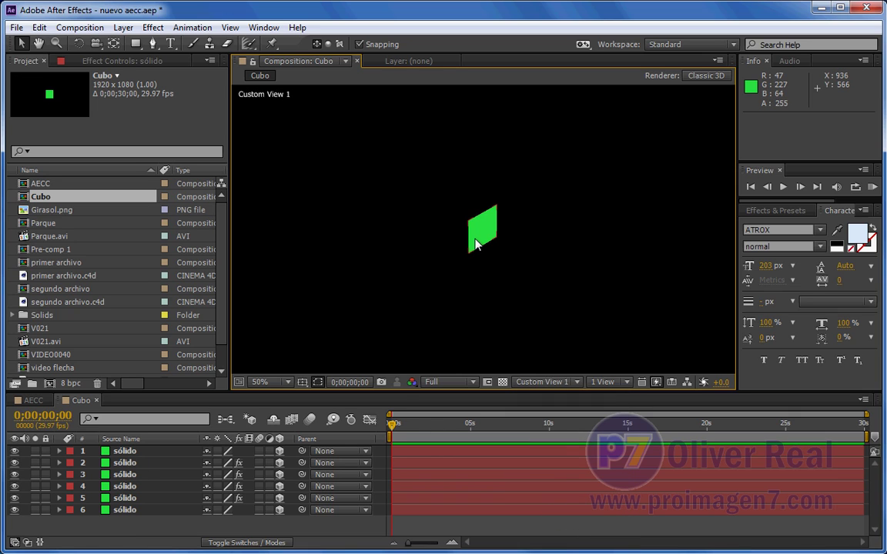
click(129, 454)
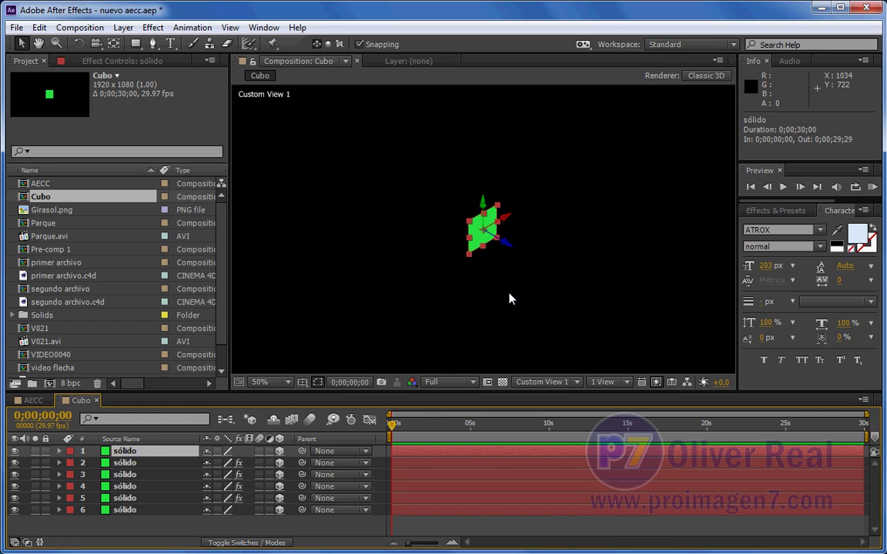
key(slash)
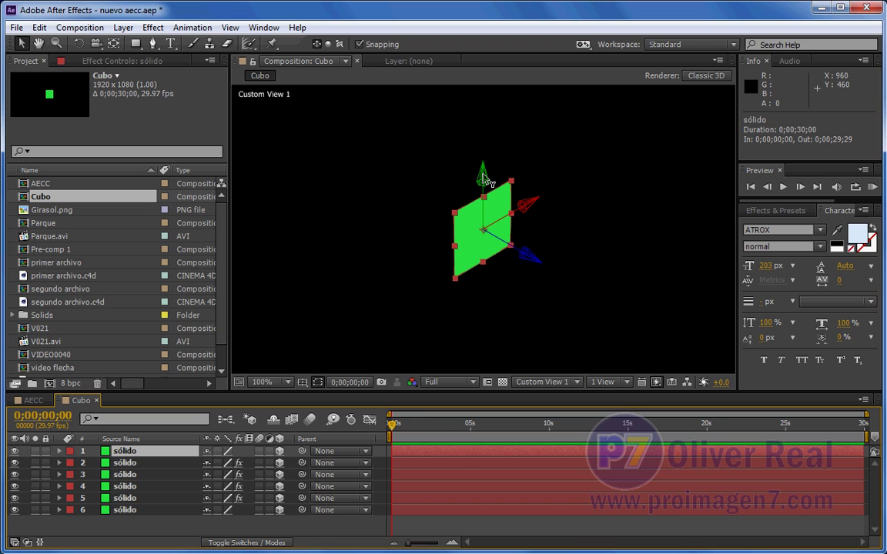
drag(482, 179, 482, 199)
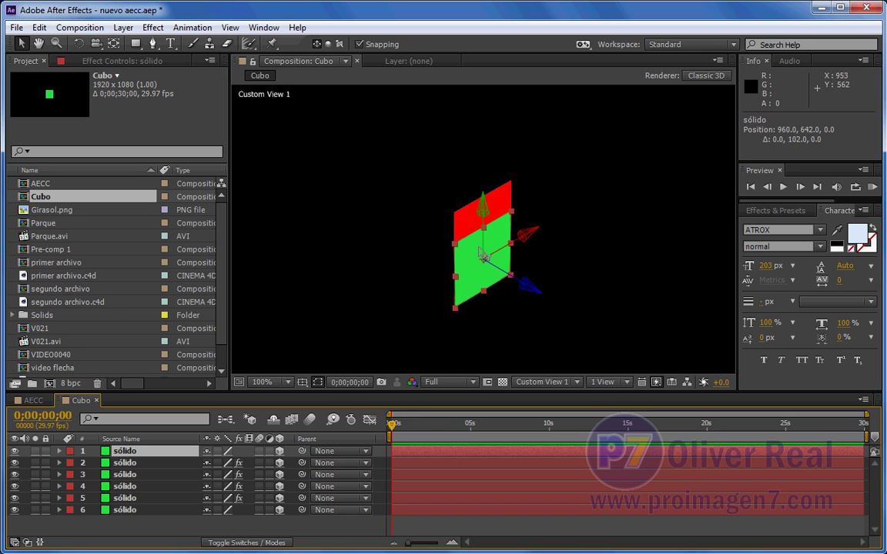
key(ctrl+z)
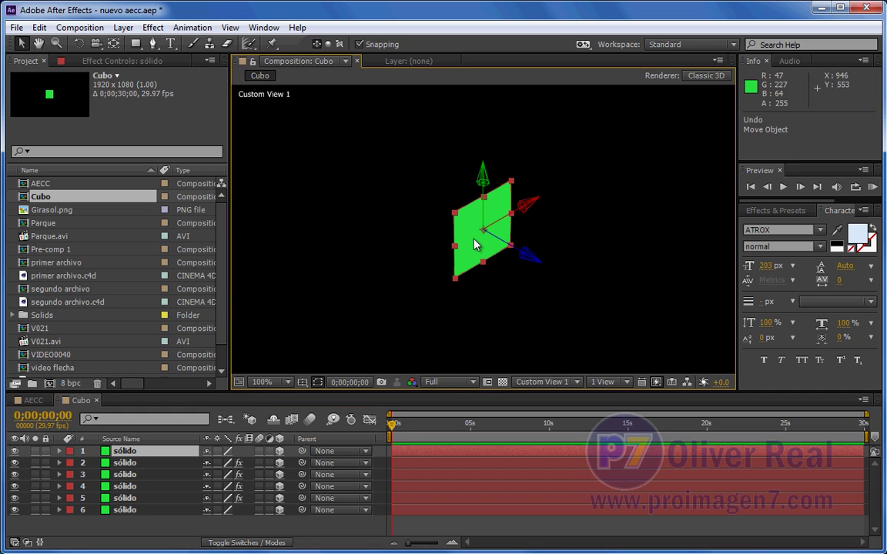
mouse_move(473, 240)
mouse_down()
mouse_move(473, 271)
mouse_move(478, 212)
mouse_move(455, 247)
mouse_move(484, 276)
mouse_move(477, 247)
mouse_up()
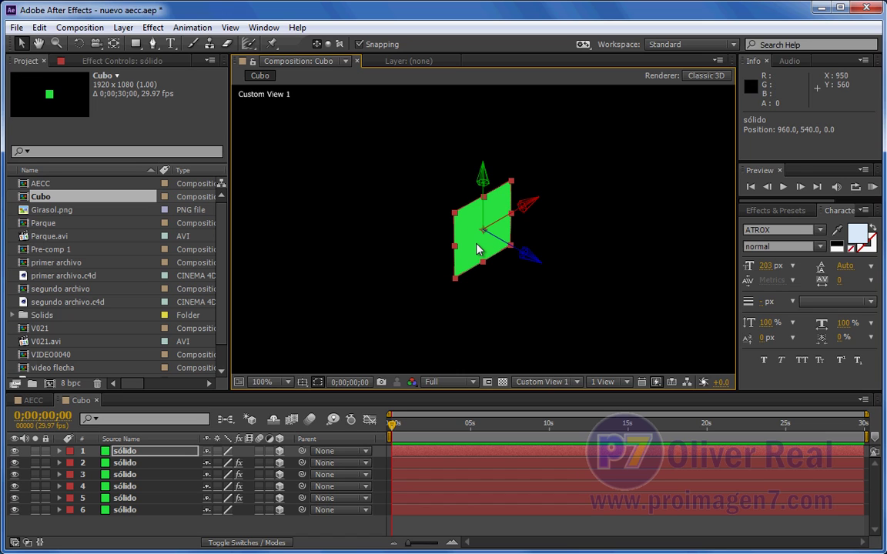
click(489, 250)
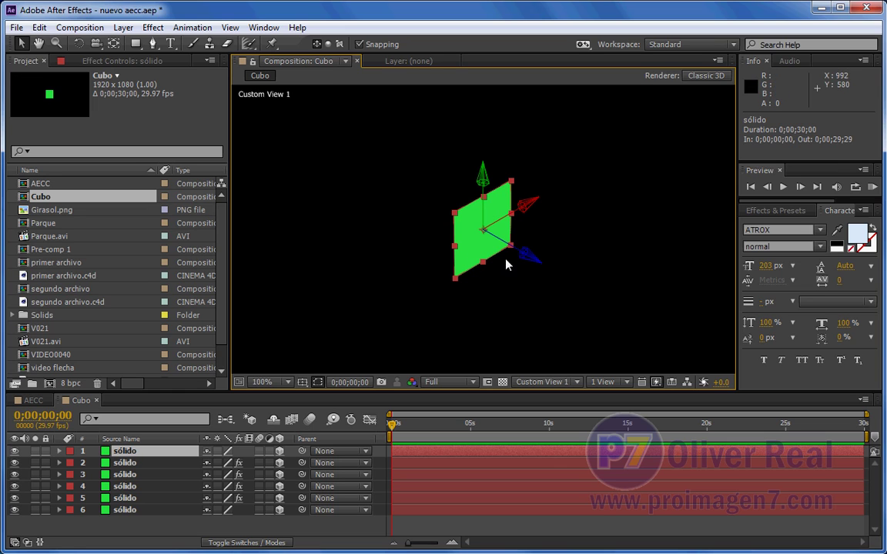
Move the green solid's anchor point down to its bottom edge with the Pan Behind tool
click(113, 44)
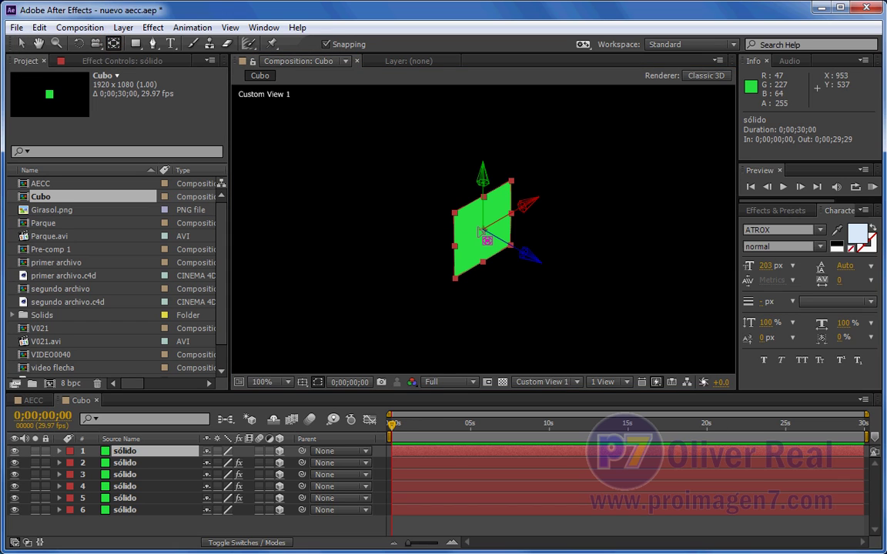
mouse_move(491, 243)
mouse_down()
mouse_move(482, 271)
mouse_move(491, 265)
mouse_move(491, 280)
mouse_up()
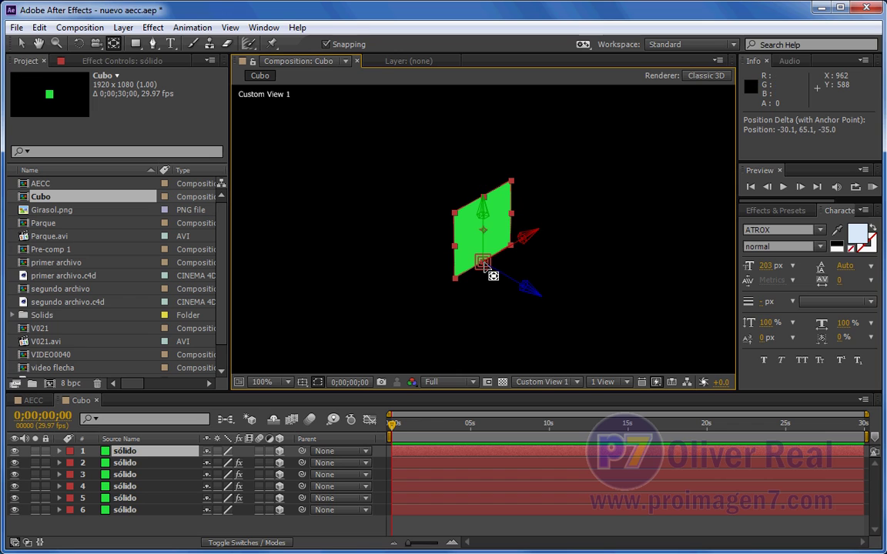
drag(482, 268, 482, 287)
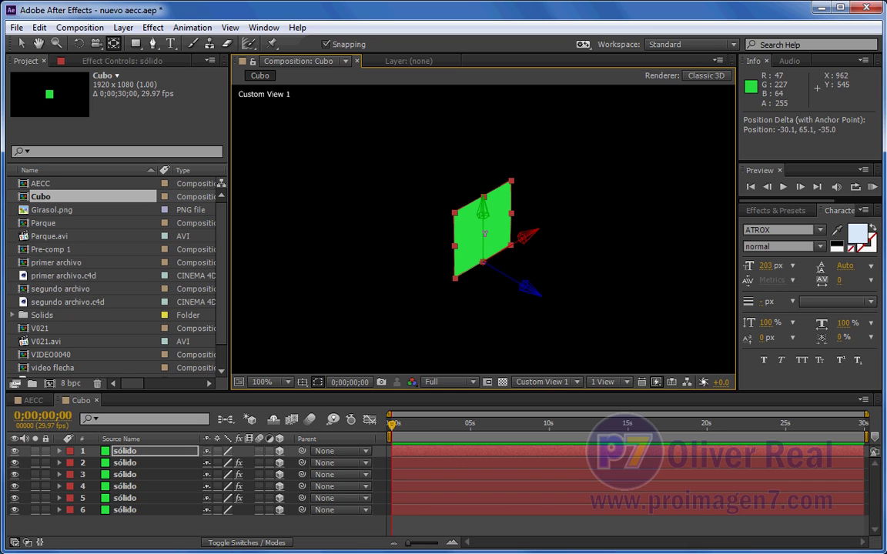
Set the green solid's X Rotation to 90° so it lies flat
click(142, 454)
key(r)
drag(226, 477, 290, 473)
click(220, 474)
text(90)
click(324, 495)
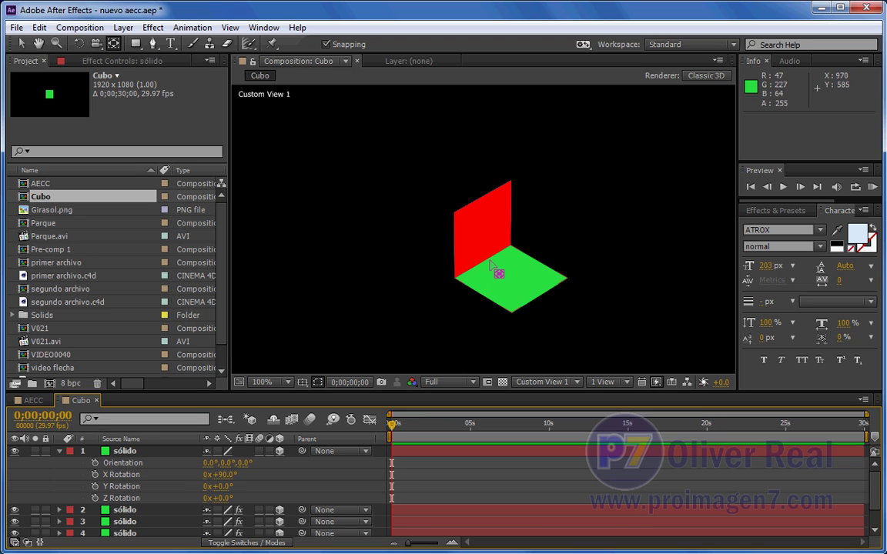
Move the red solid's anchor point downward
click(456, 219)
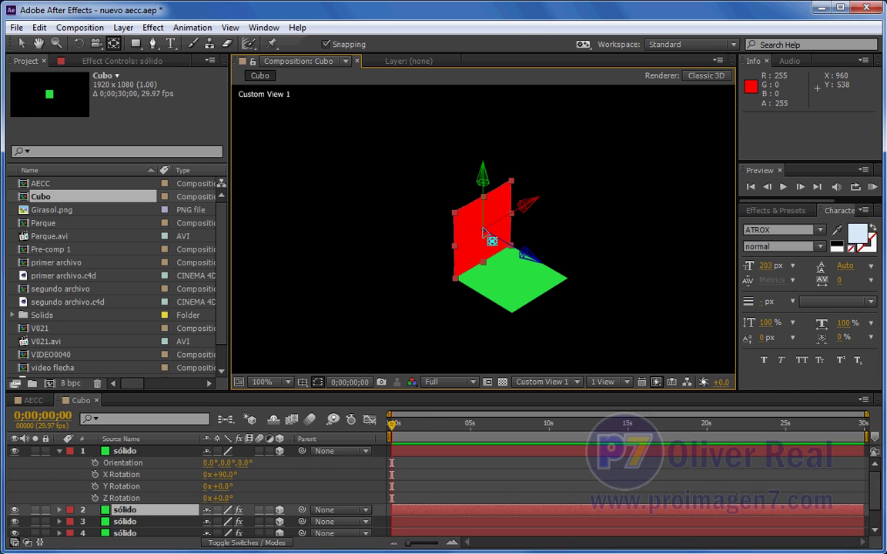
drag(483, 231, 449, 253)
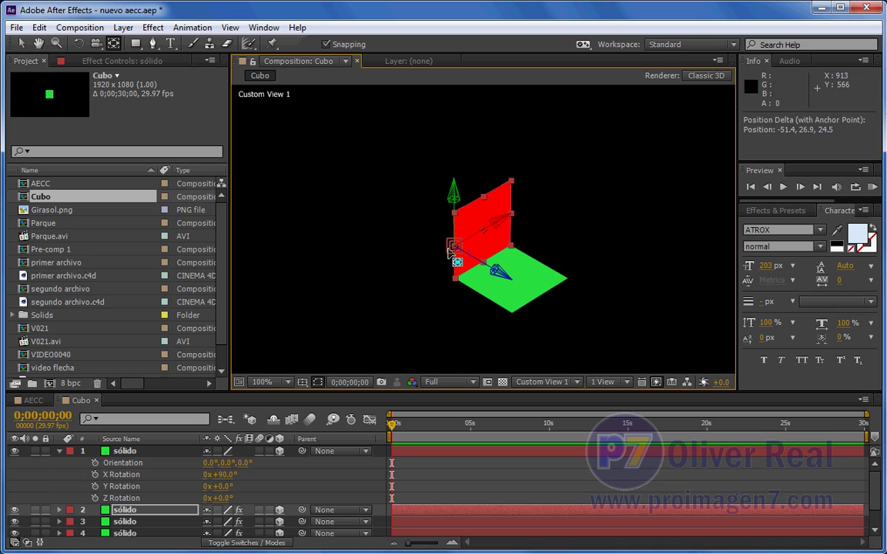
click(56, 452)
click(60, 452)
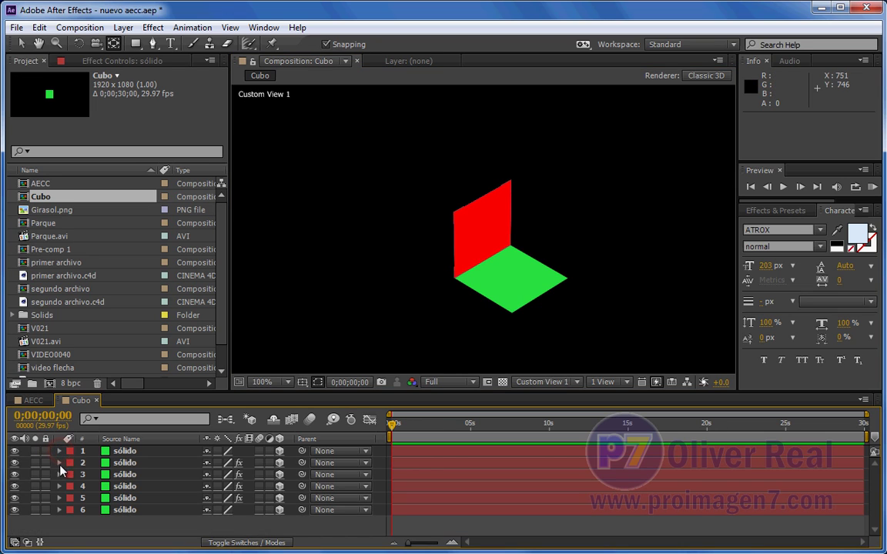
Set layer 2's Y Rotation to 90° and drag the blue solid up onto the red face
click(117, 463)
key(r)
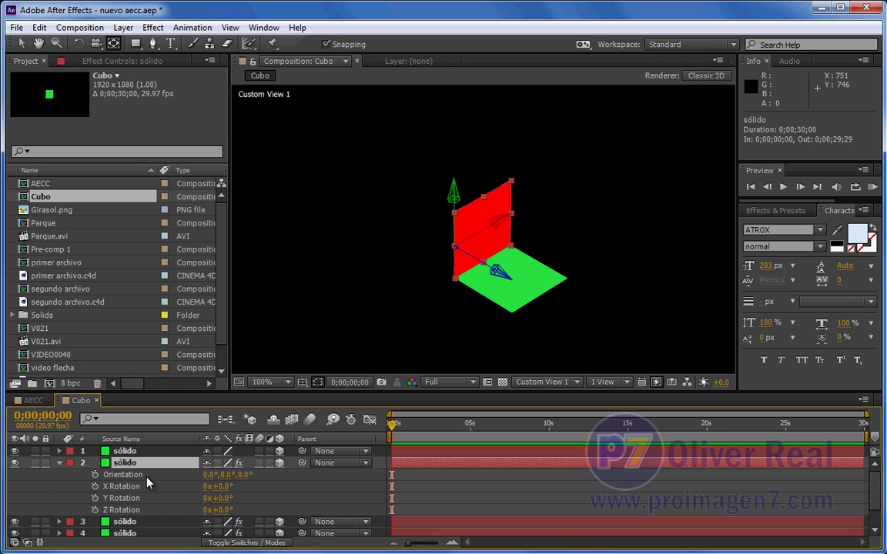
drag(221, 501, 228, 505)
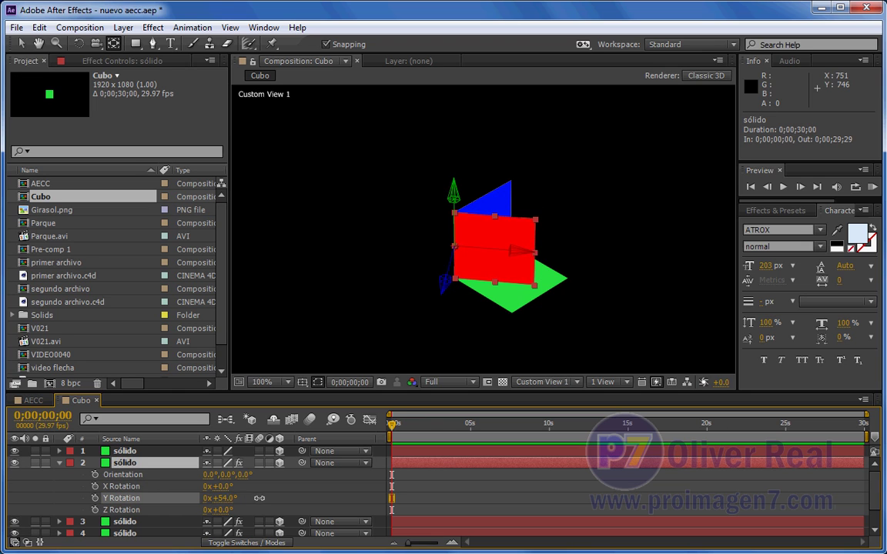
click(223, 498)
text(90)
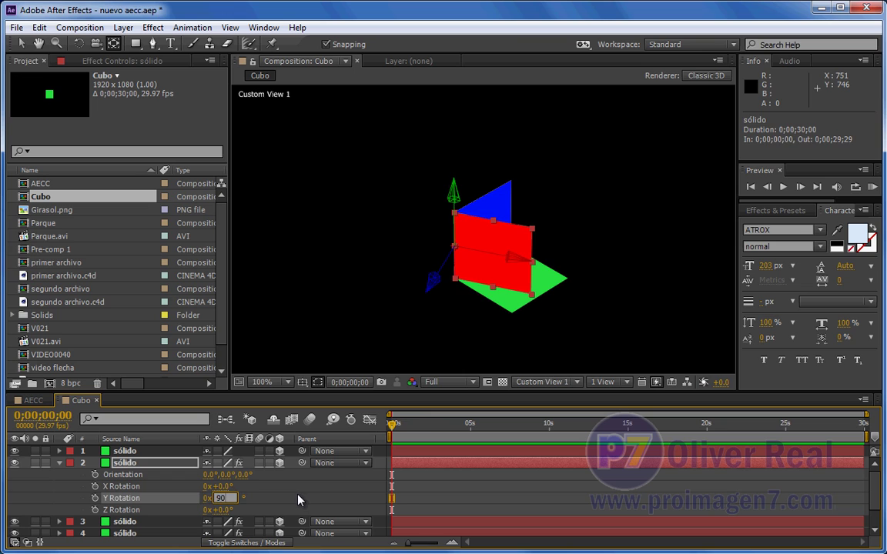
key(Return)
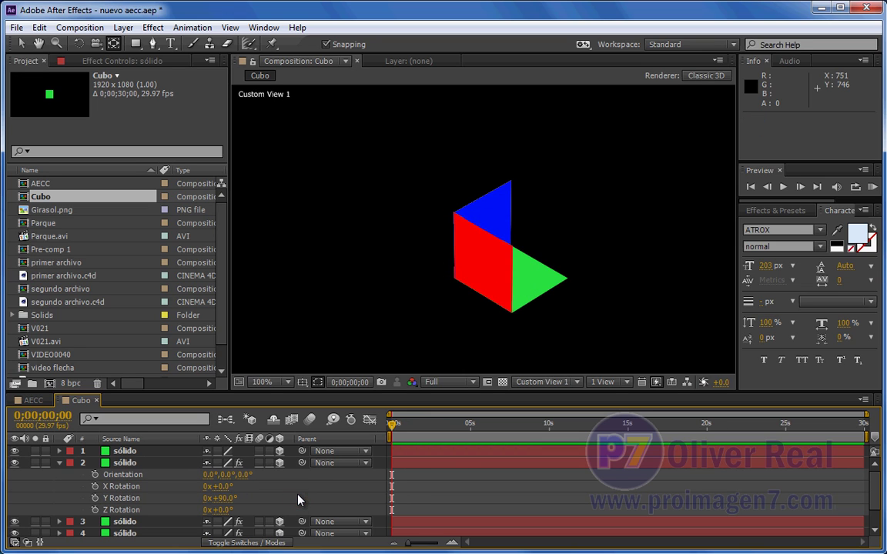
click(496, 220)
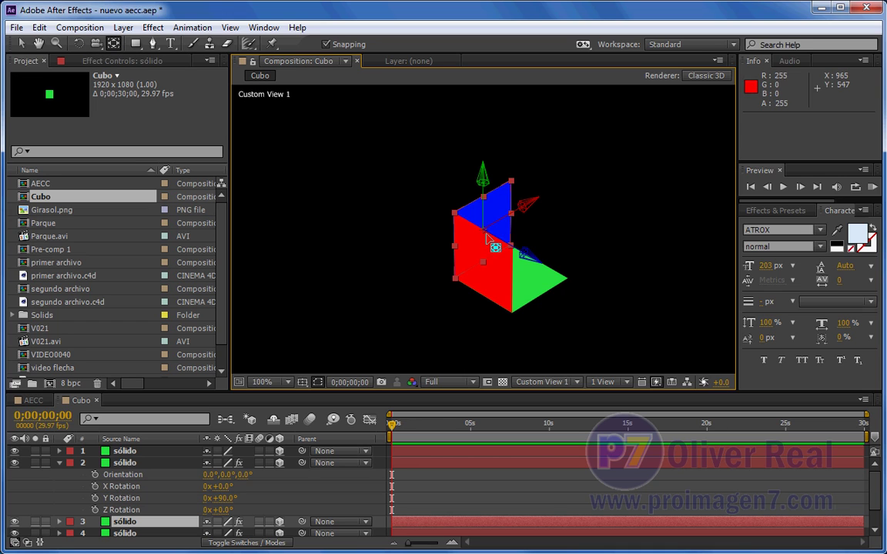
drag(487, 238, 503, 205)
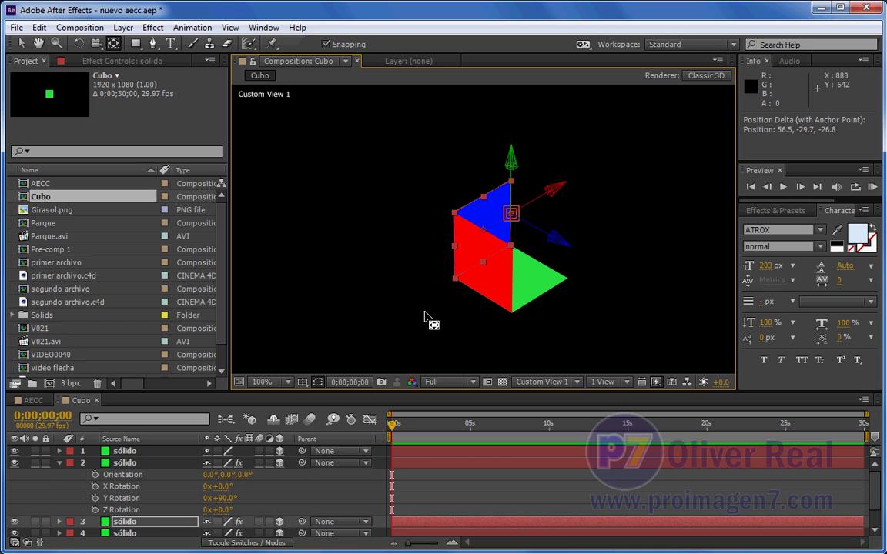
Set layer 3's Y Rotation to -90° and move the yellow solid up on the cube
click(59, 463)
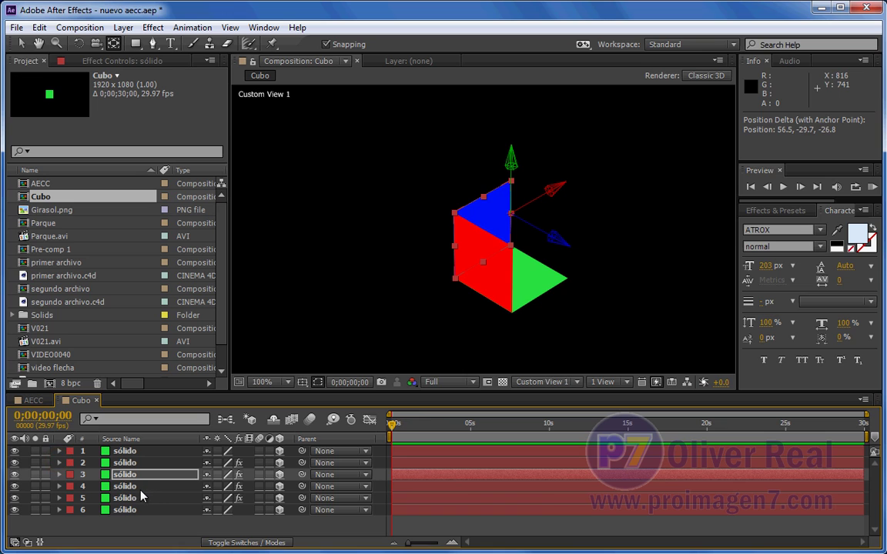
click(136, 477)
key(r)
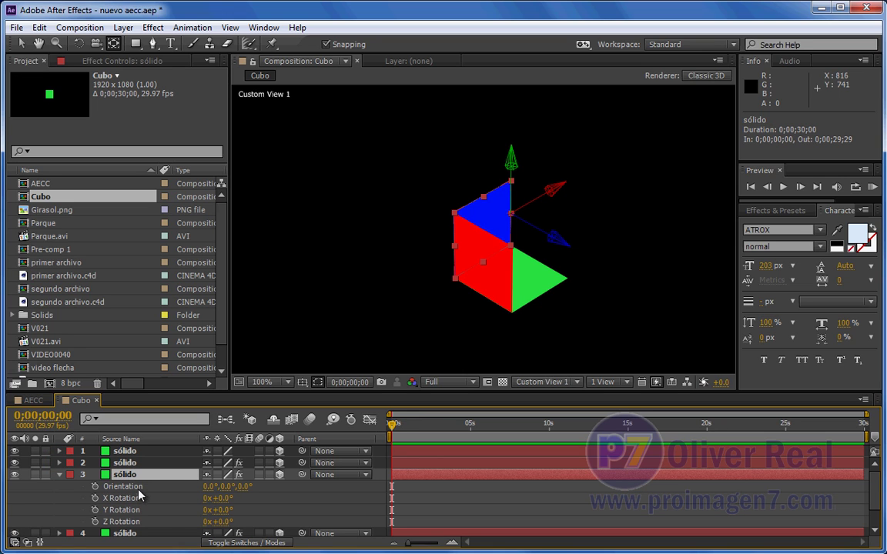
drag(223, 510, 246, 511)
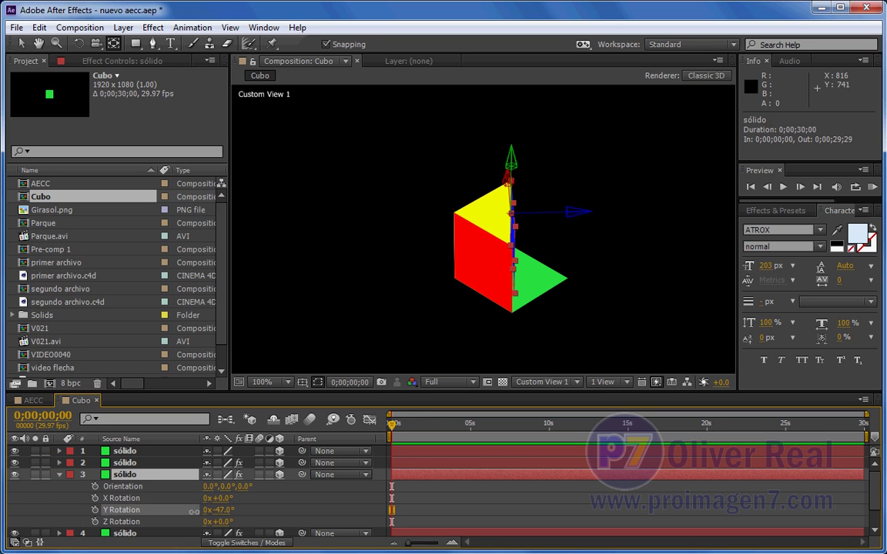
click(220, 510)
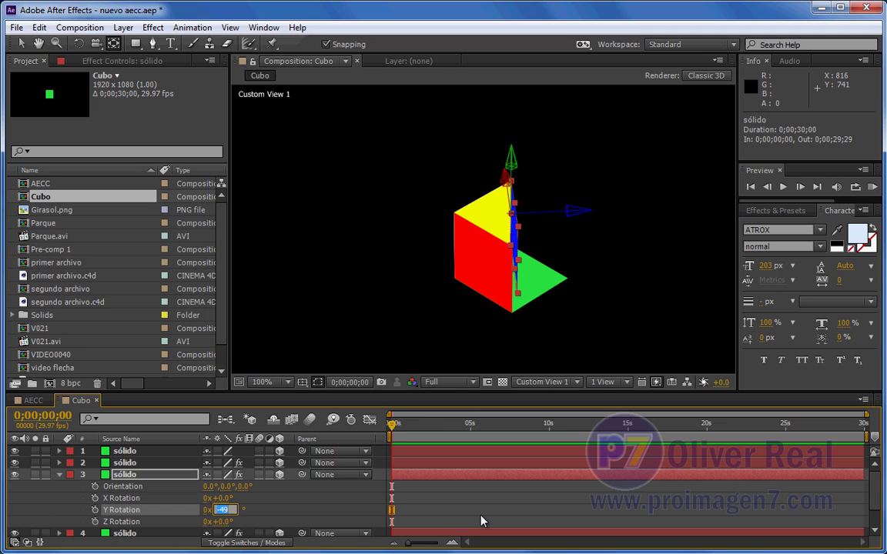
click(350, 517)
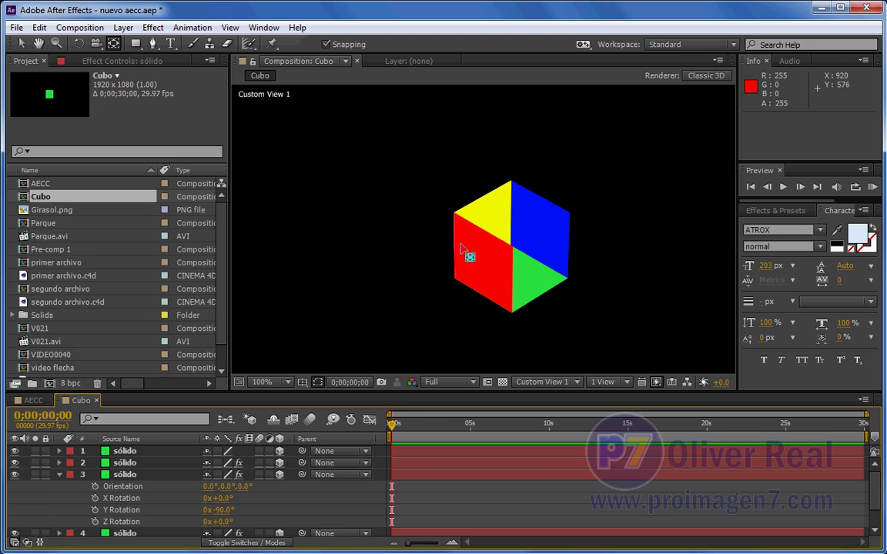
click(492, 212)
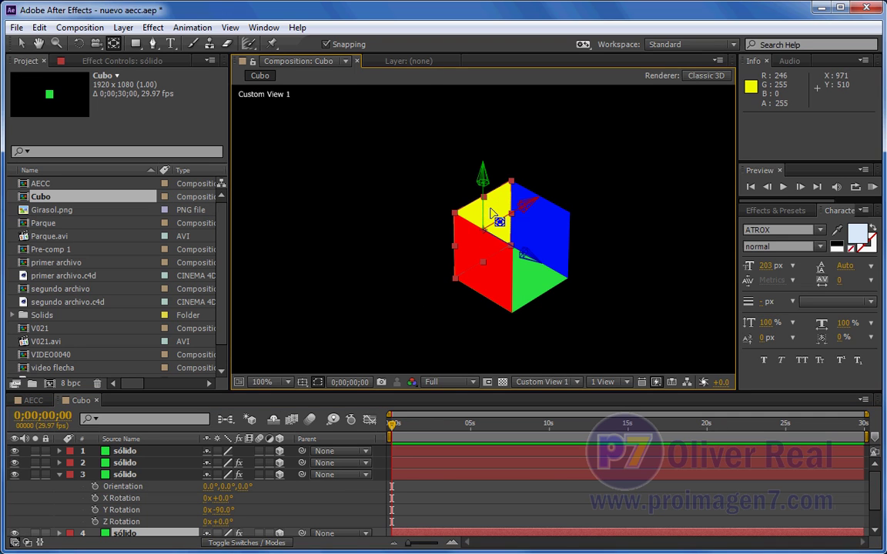
mouse_move(491, 208)
mouse_down()
mouse_move(486, 201)
mouse_move(522, 304)
mouse_move(577, 255)
mouse_move(485, 198)
mouse_up()
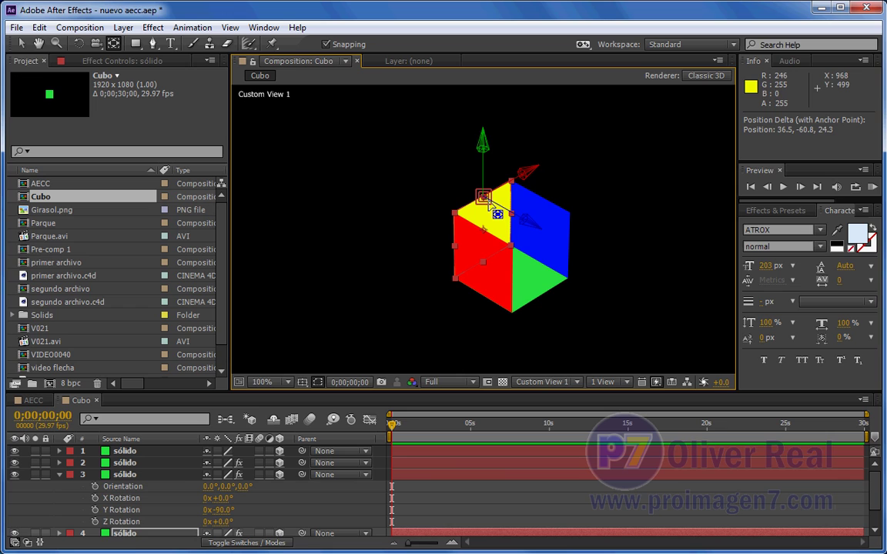
Give layer 4 an X Rotation of -90° so the yellow solid forms the top
click(59, 475)
click(120, 487)
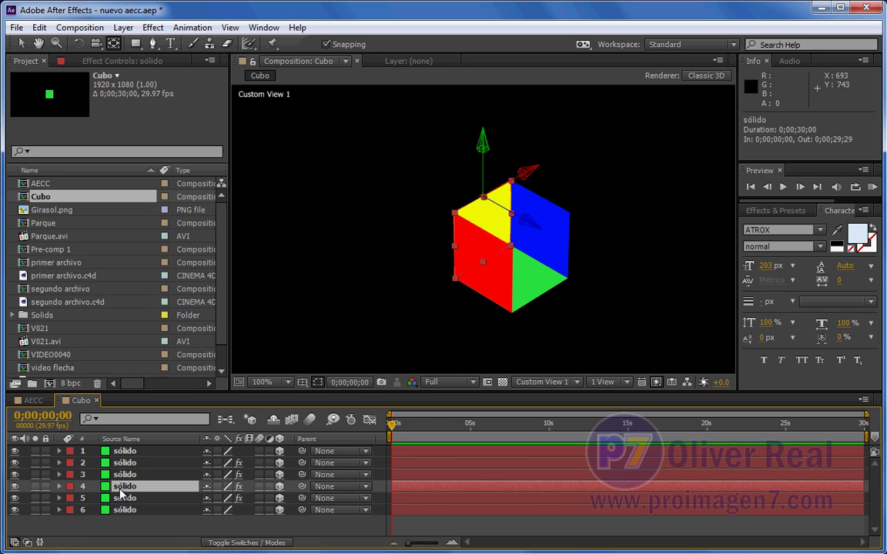
key(r)
mouse_move(227, 531)
mouse_down()
mouse_move(217, 531)
mouse_move(218, 511)
mouse_up()
key(ctrl+z)
click(221, 510)
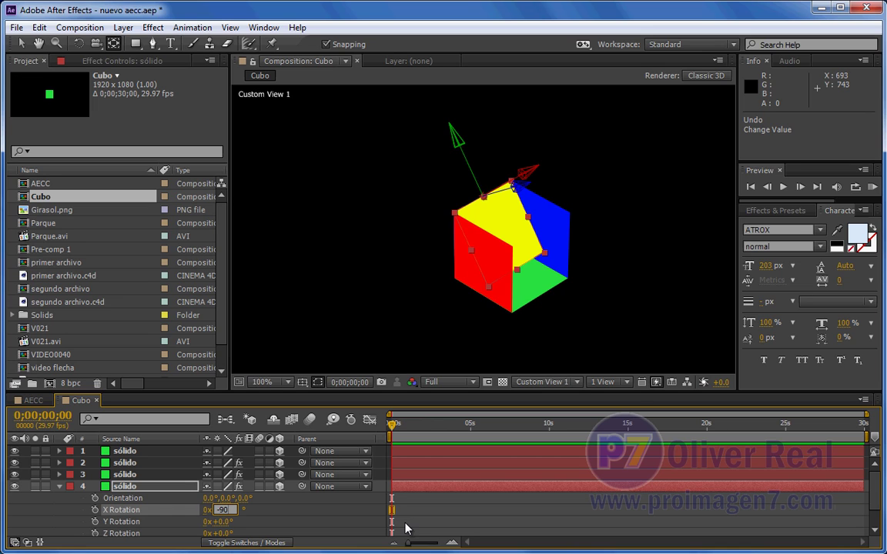
click(350, 514)
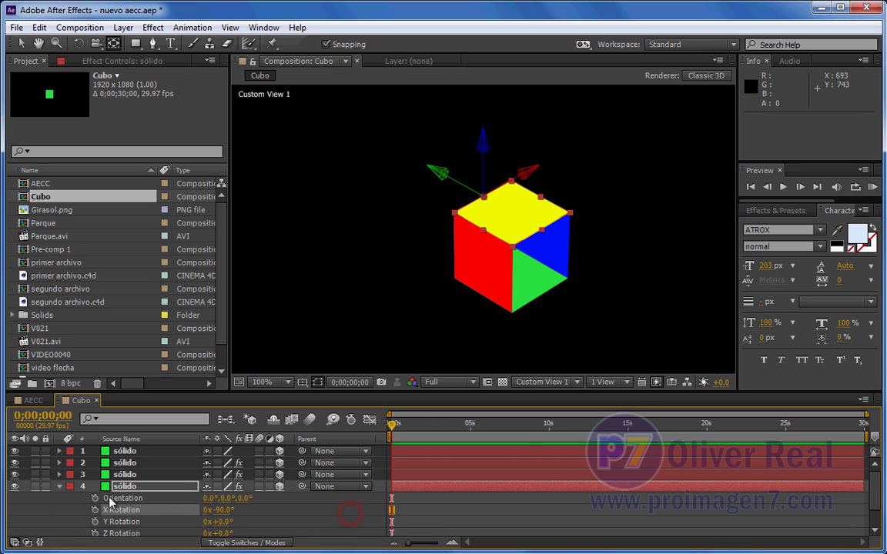
Collapse layer 4 and select the fifth and sixth solid layers
click(59, 486)
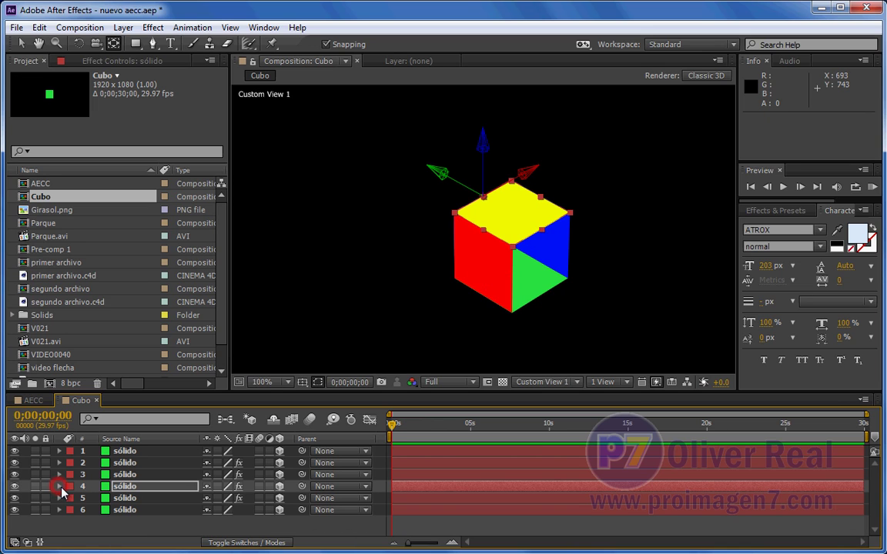
click(125, 499)
click(126, 511)
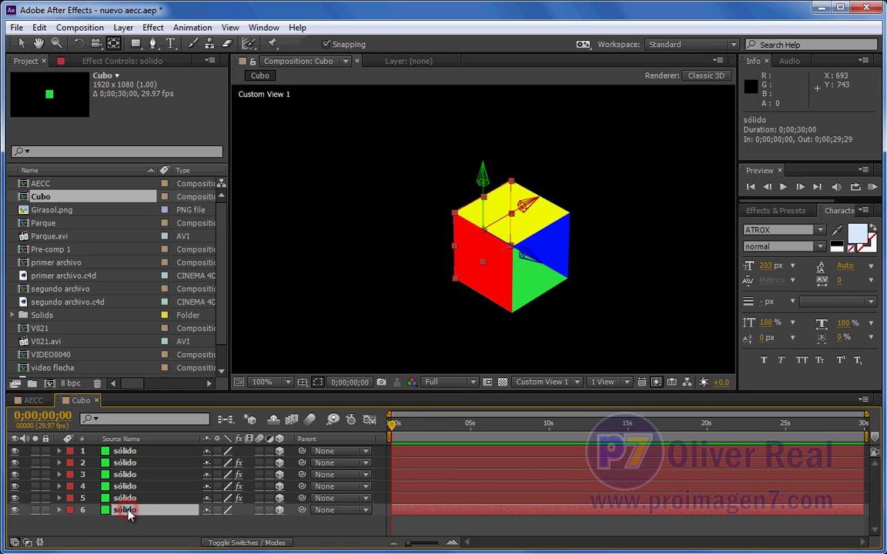
Drag the magenta solid (layer 5) beside the cube to position 1060, 640, -100
click(125, 498)
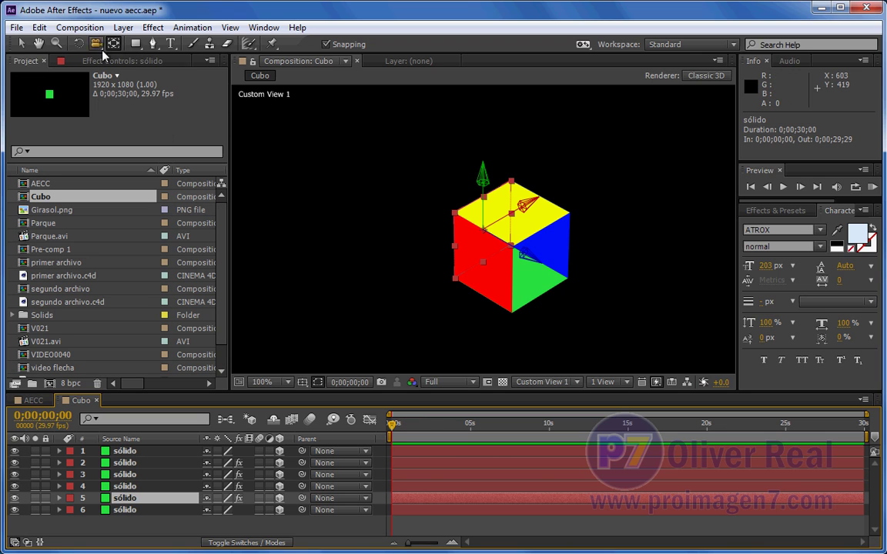
click(21, 43)
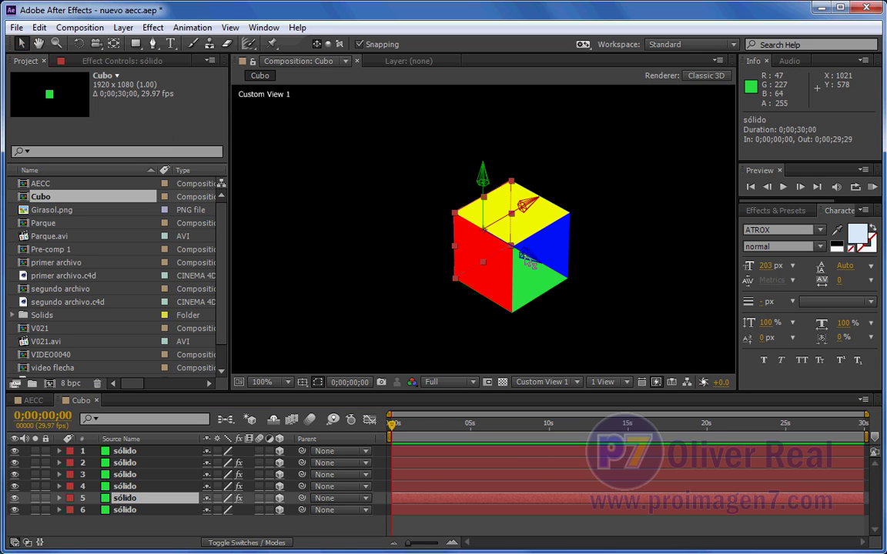
drag(524, 254, 647, 331)
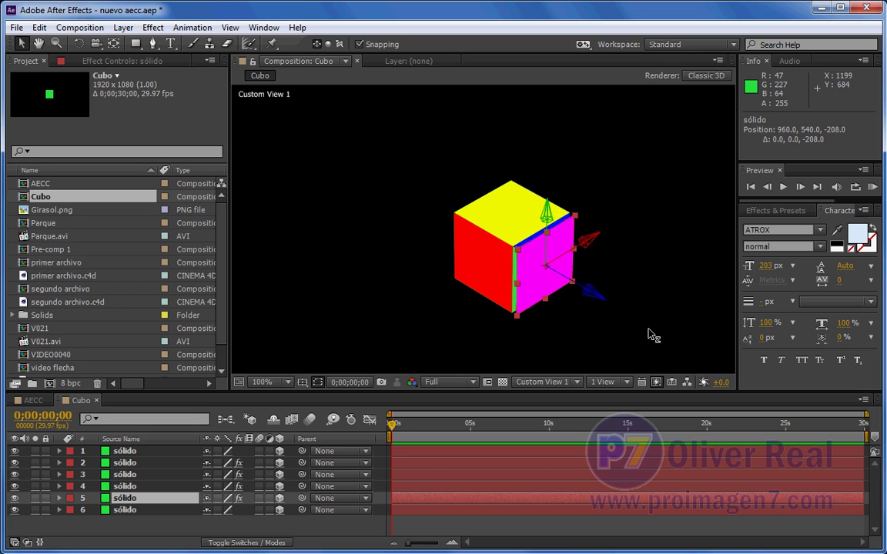
key(ctrl+z)
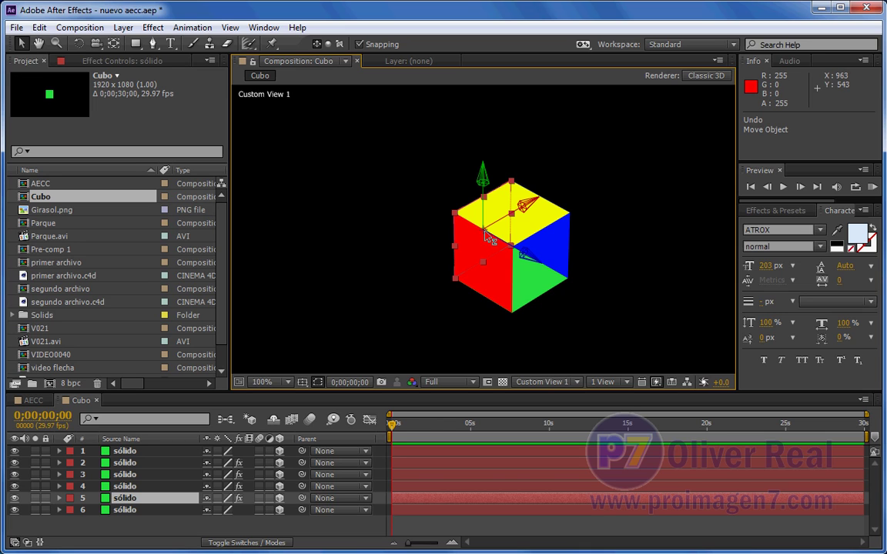
mouse_move(484, 237)
mouse_down()
mouse_move(455, 279)
mouse_move(521, 200)
mouse_move(490, 274)
mouse_move(543, 267)
mouse_up()
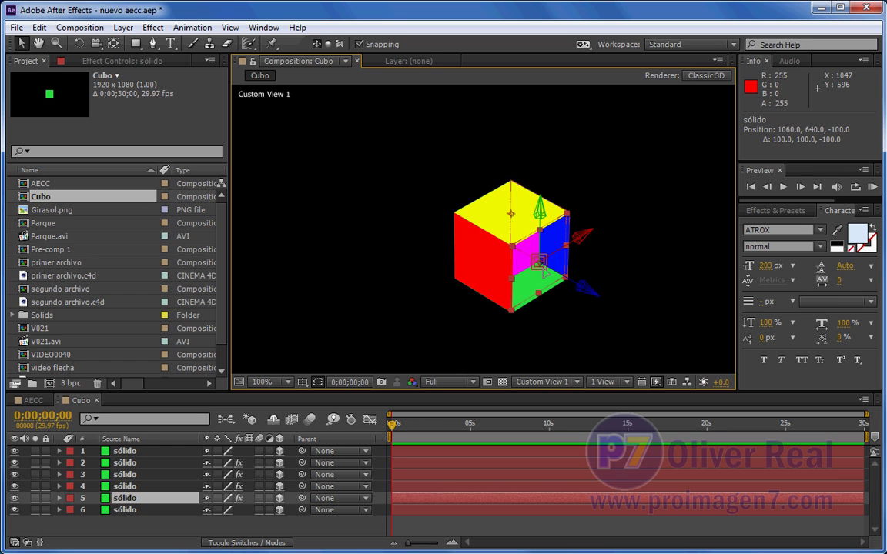
drag(552, 277, 539, 277)
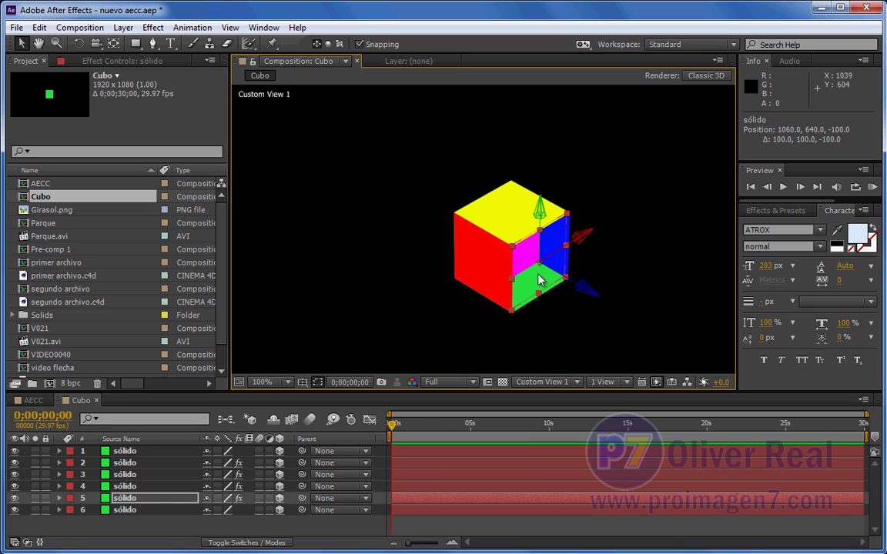
key(period)
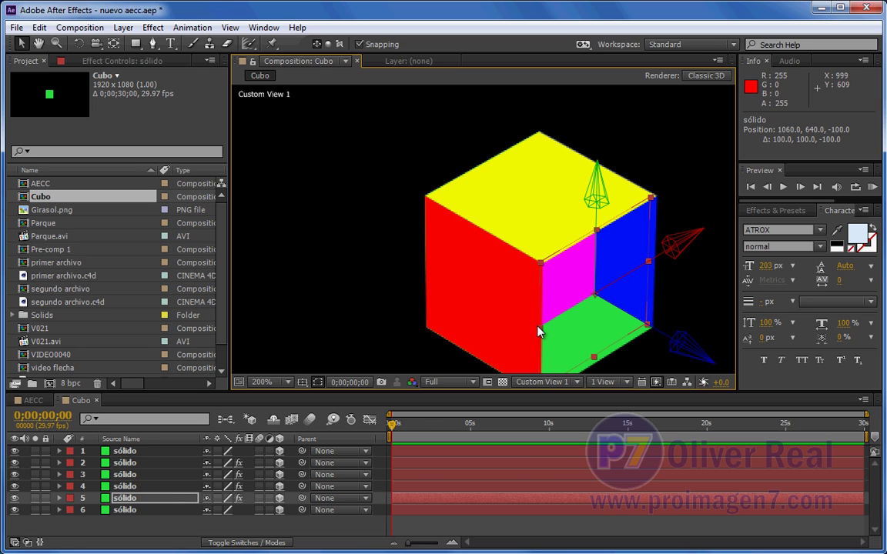
key(comma)
mouse_move(474, 235)
mouse_down()
mouse_move(484, 262)
mouse_move(522, 296)
mouse_up()
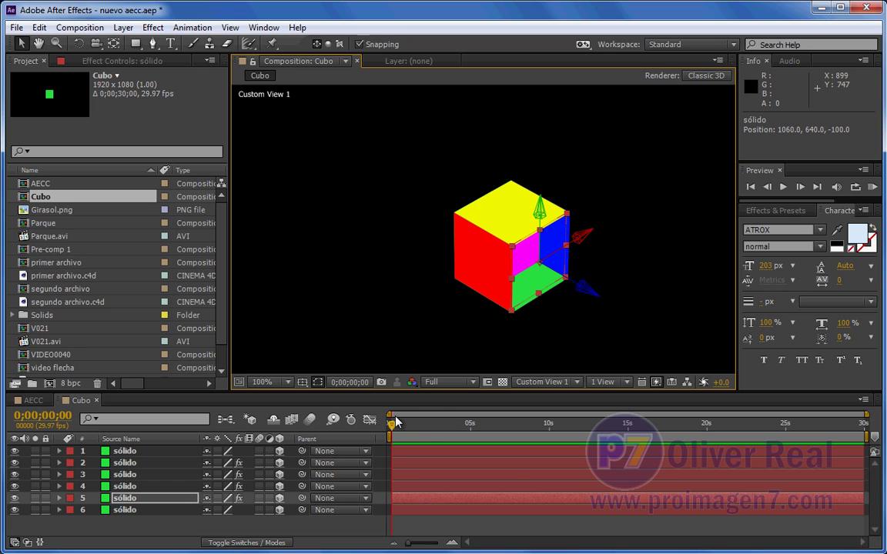
Add a new camera layer, Camera 1, using the 35mm lens preset
right_click(214, 531)
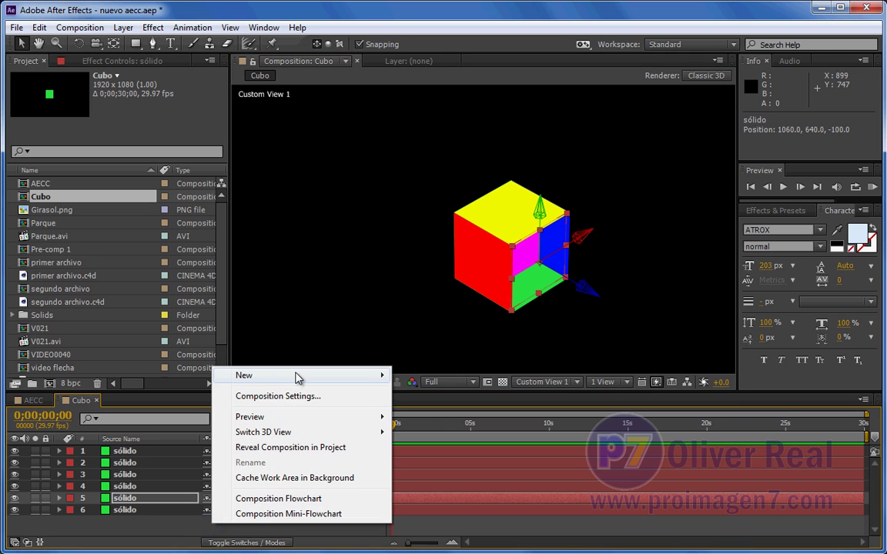
mouse_move(362, 380)
click(429, 443)
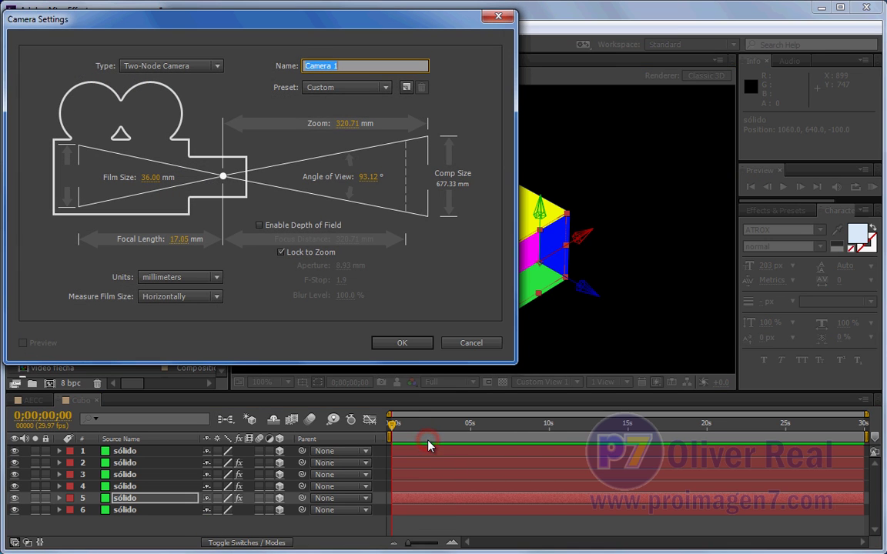
click(384, 87)
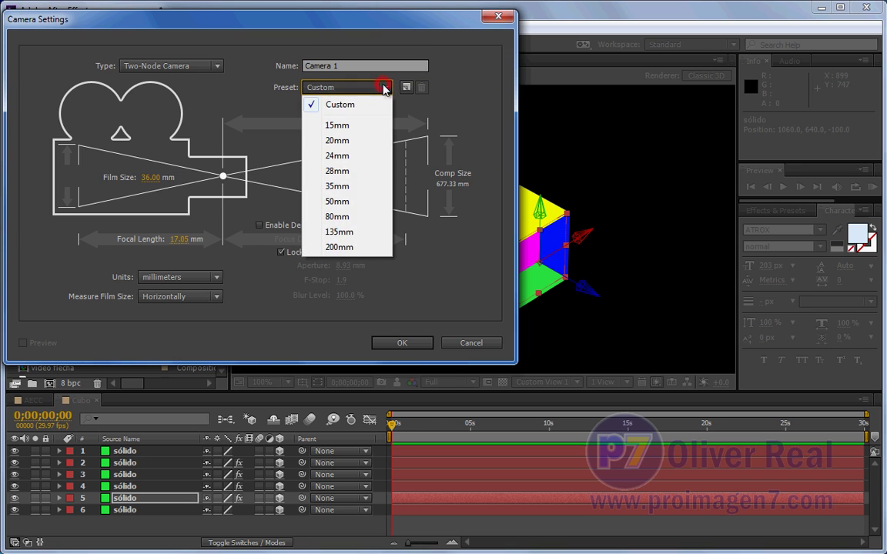
click(340, 186)
click(402, 343)
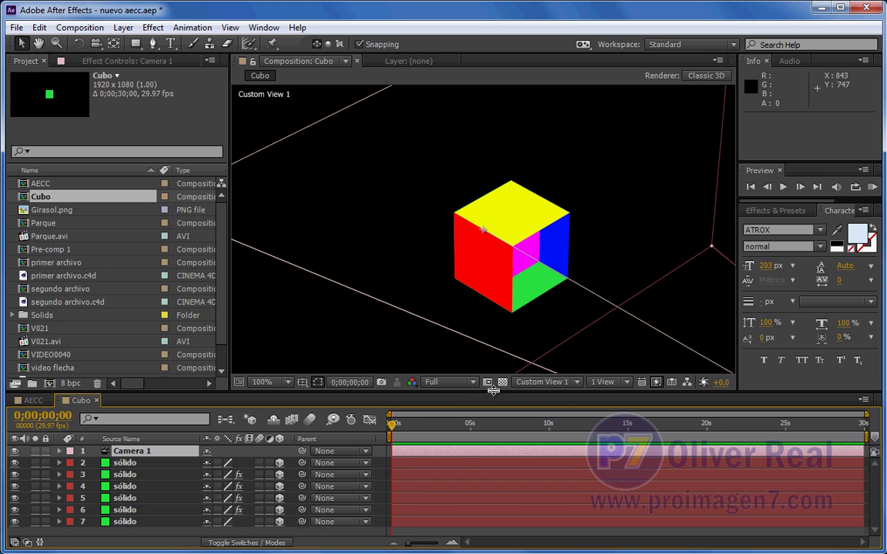
View through Camera 1 and drag the magenta solid up and left
click(576, 382)
click(560, 418)
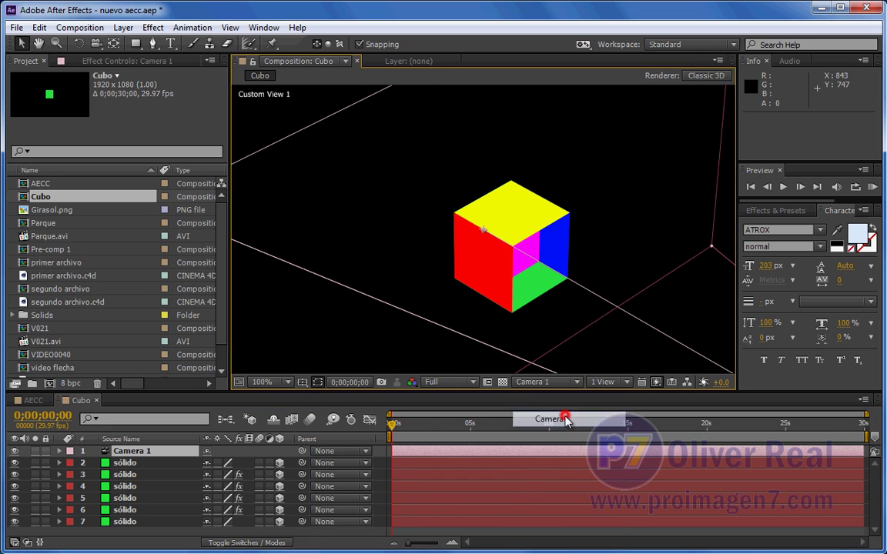
click(506, 289)
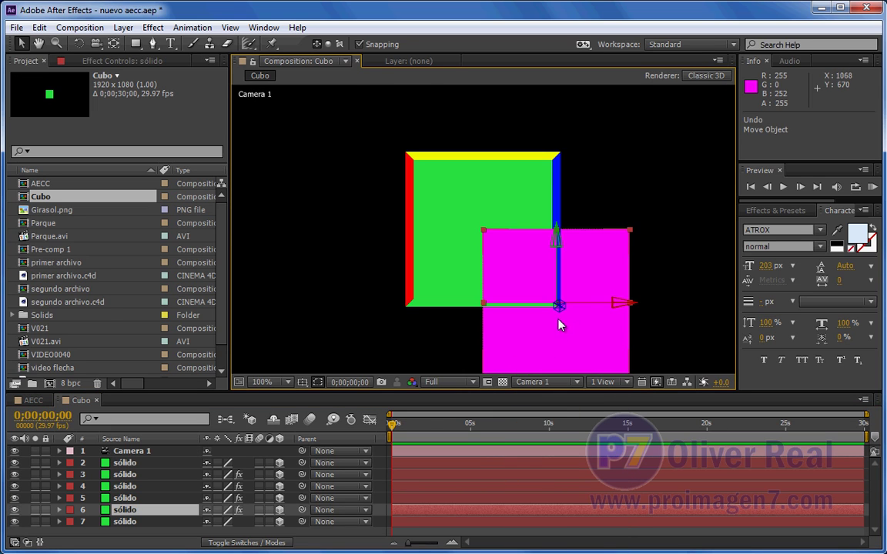
mouse_move(556, 316)
mouse_down()
mouse_move(505, 287)
mouse_move(486, 258)
mouse_up()
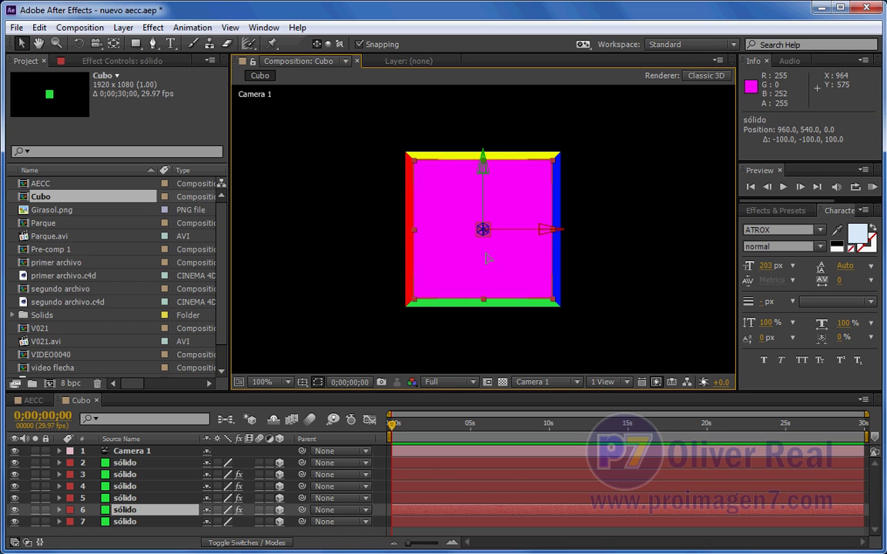
key(Return)
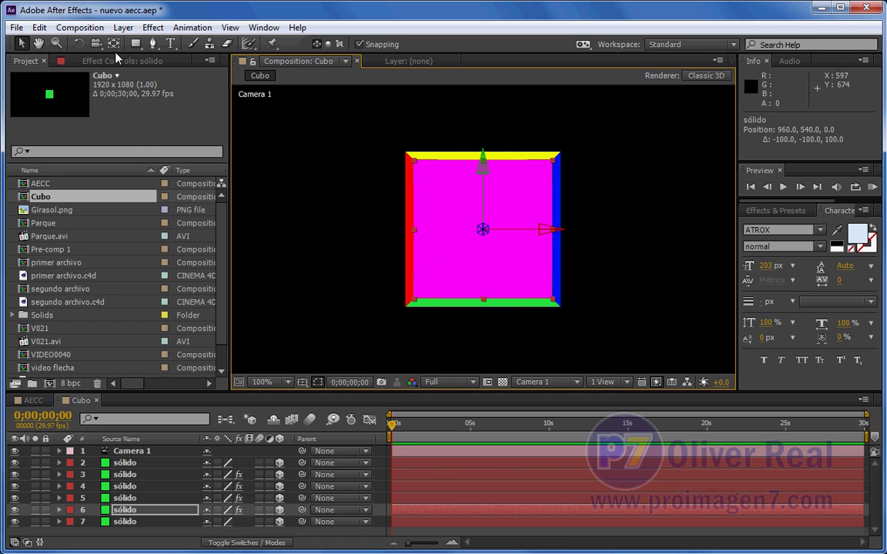
Orbit the camera for perspective and push the magenta solid back to Z -35.2
click(95, 44)
mouse_move(443, 208)
mouse_down()
mouse_move(534, 266)
mouse_move(539, 254)
mouse_up()
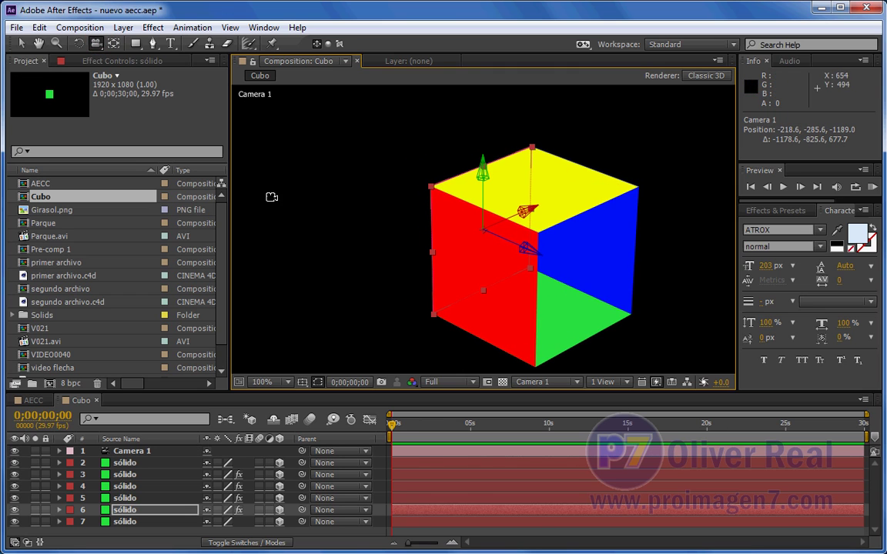
click(20, 44)
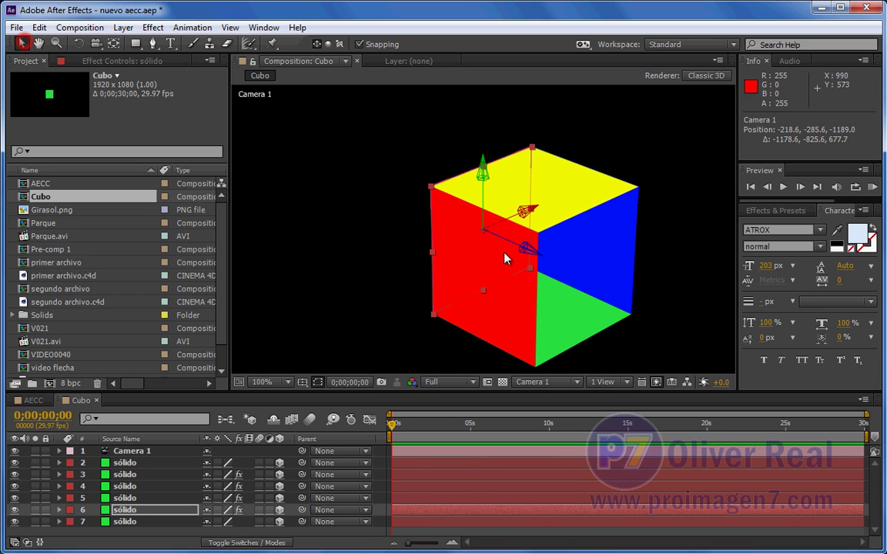
mouse_move(492, 237)
mouse_down()
mouse_move(612, 302)
mouse_move(645, 308)
mouse_move(603, 311)
mouse_move(603, 279)
mouse_move(579, 286)
mouse_move(547, 263)
mouse_move(586, 313)
mouse_up()
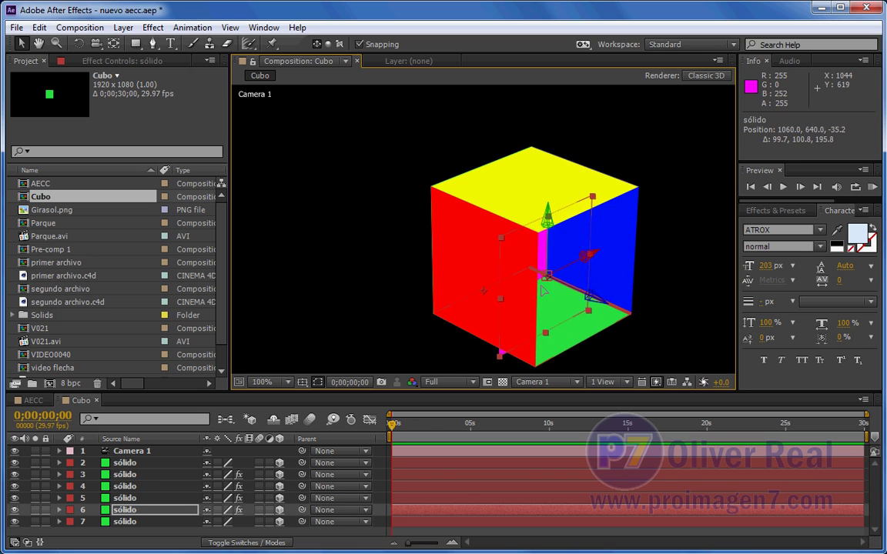
Reposition the magenta solid around the cube and nudge it while viewing from the red side
drag(589, 301, 583, 282)
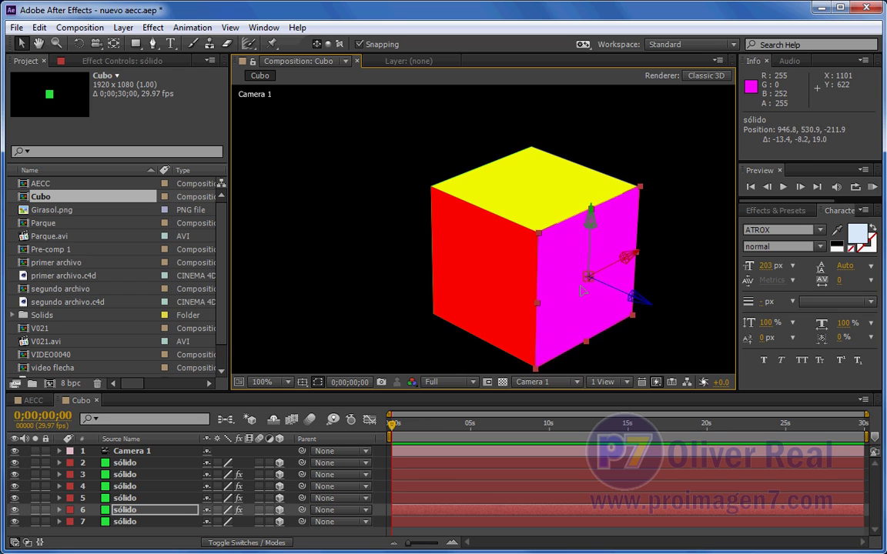
drag(583, 283, 584, 325)
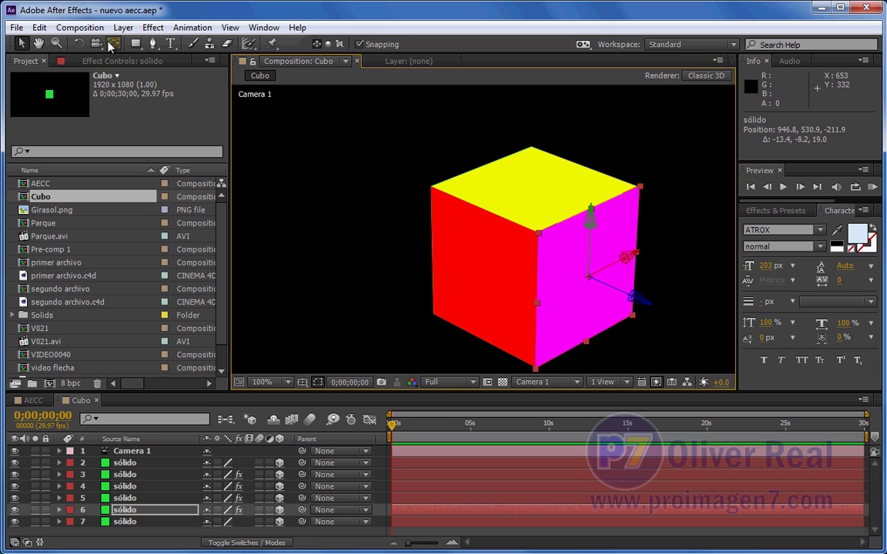
click(95, 44)
drag(554, 246, 626, 240)
click(22, 44)
click(631, 249)
drag(632, 248, 631, 250)
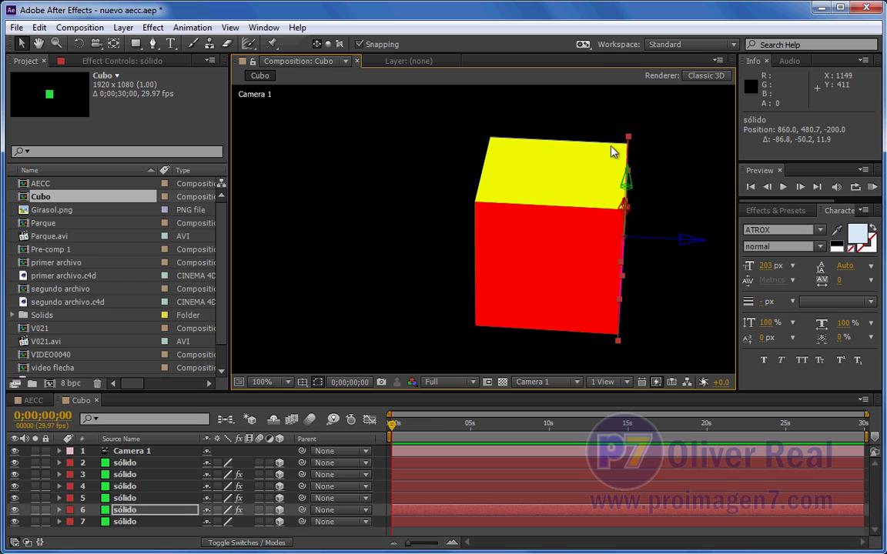
Orbit to reveal the red, blue and green sides, then snap magenta onto the front face at 960, 540, 0
click(97, 43)
drag(541, 257, 759, 210)
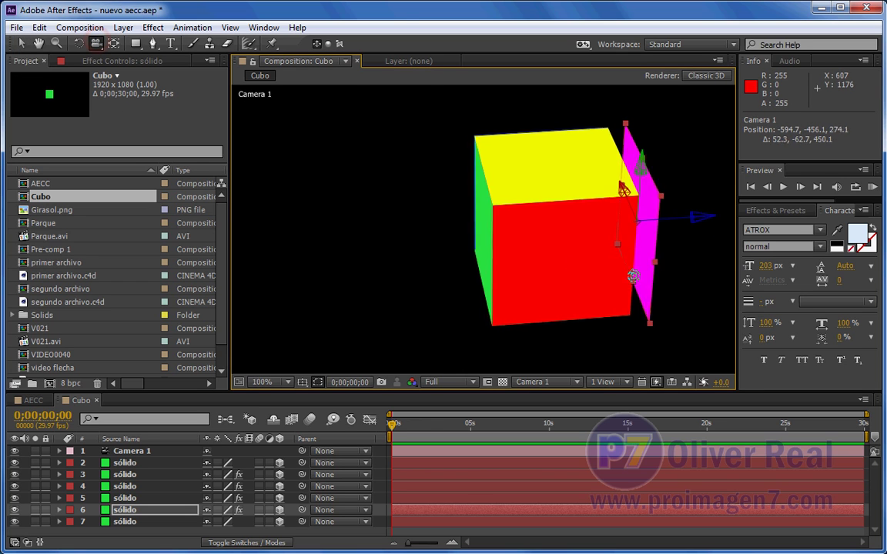
mouse_move(478, 212)
mouse_down()
mouse_move(671, 248)
mouse_move(462, 293)
mouse_up()
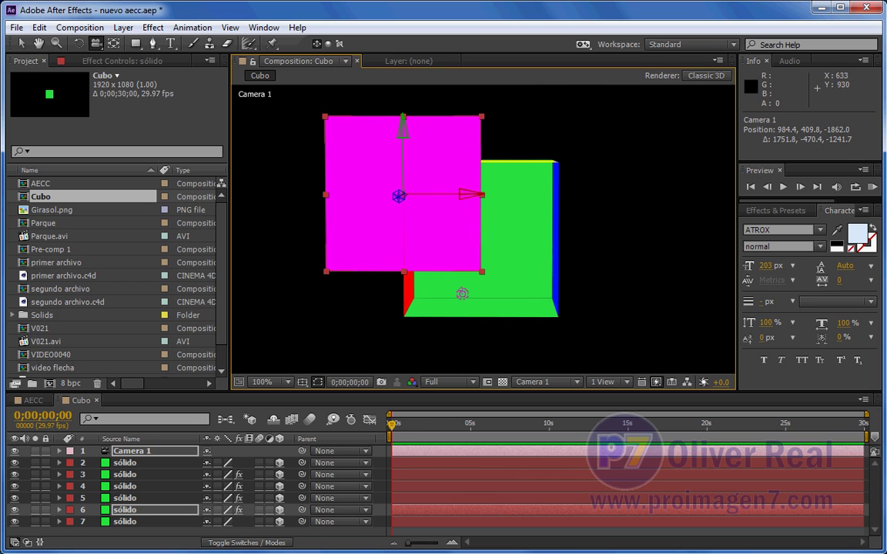
click(21, 44)
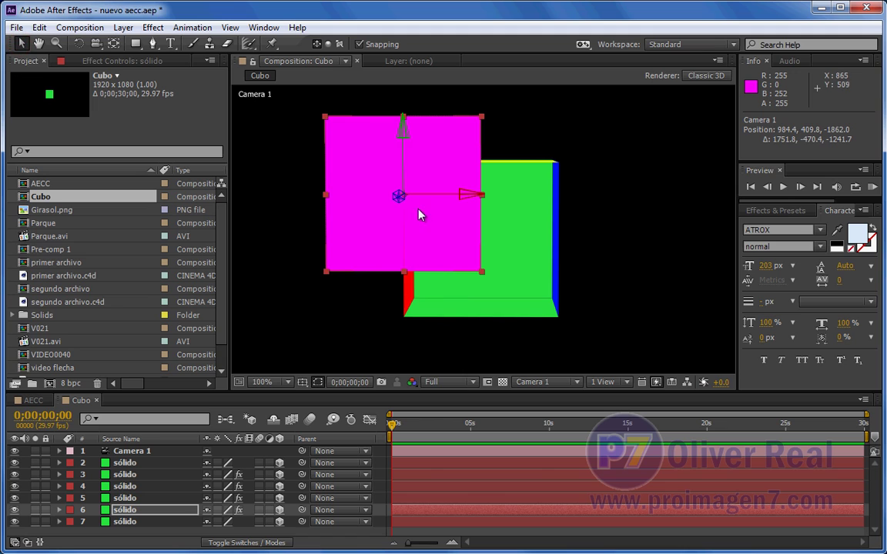
mouse_move(416, 204)
mouse_down()
mouse_move(483, 240)
mouse_move(495, 262)
mouse_up()
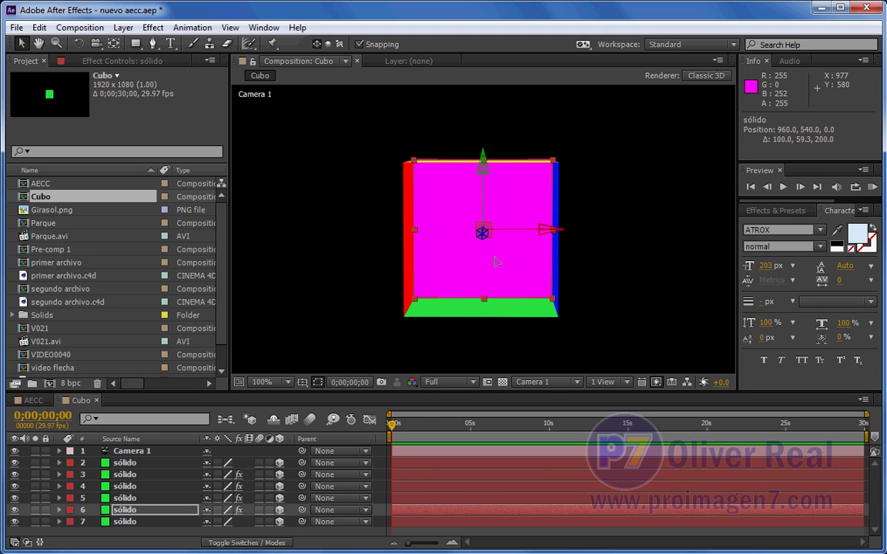
drag(496, 261, 513, 266)
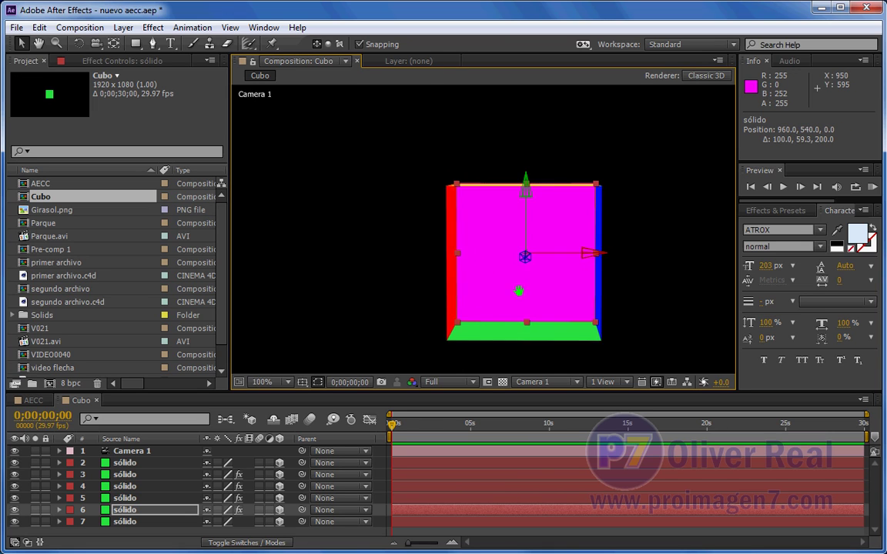
Push the magenta solid back roughly 200 units in depth toward the blue face, with snapping off
click(96, 43)
mouse_move(475, 269)
mouse_down()
mouse_move(464, 295)
mouse_move(580, 276)
mouse_up()
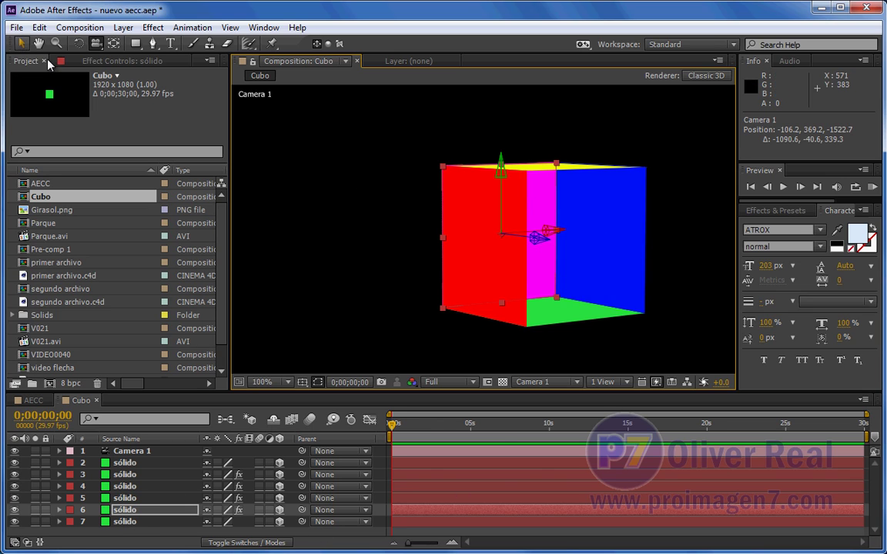
key(v)
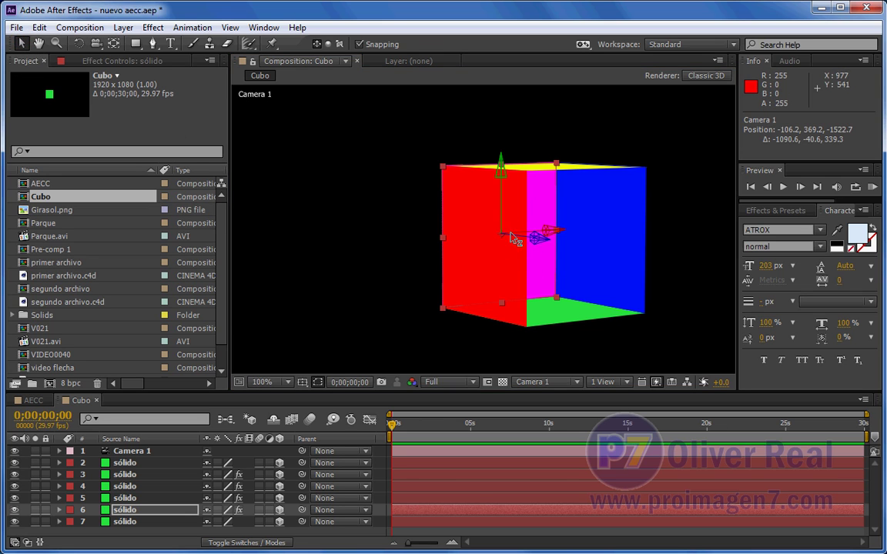
drag(504, 239, 644, 263)
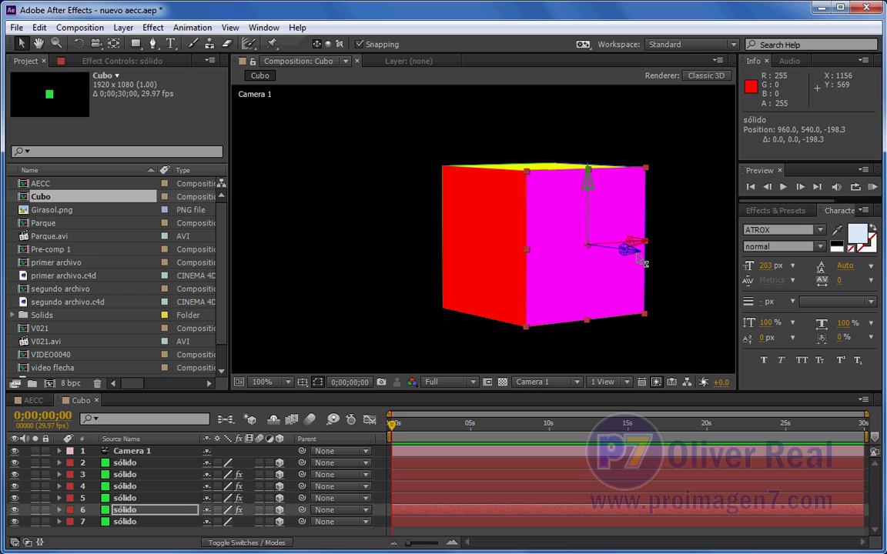
mouse_move(516, 235)
mouse_down()
mouse_move(583, 277)
mouse_move(577, 265)
mouse_move(585, 267)
mouse_move(603, 287)
mouse_up()
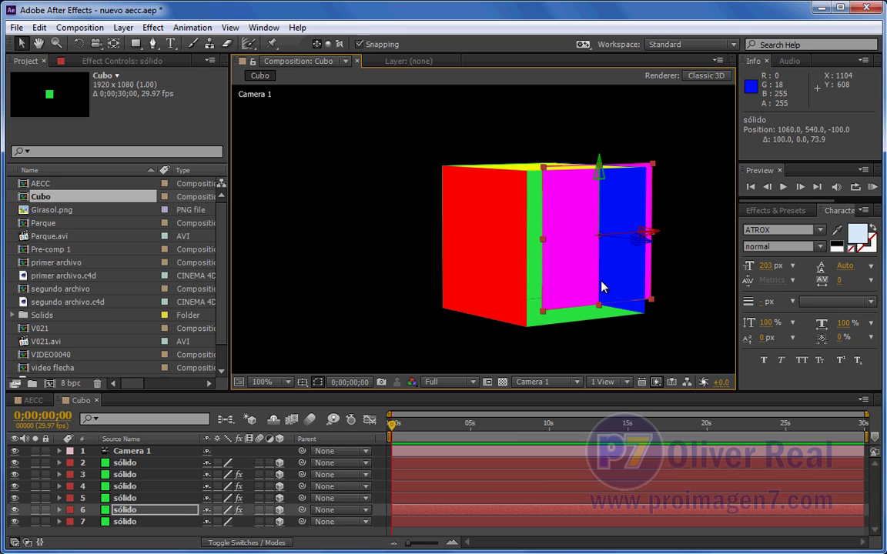
click(358, 43)
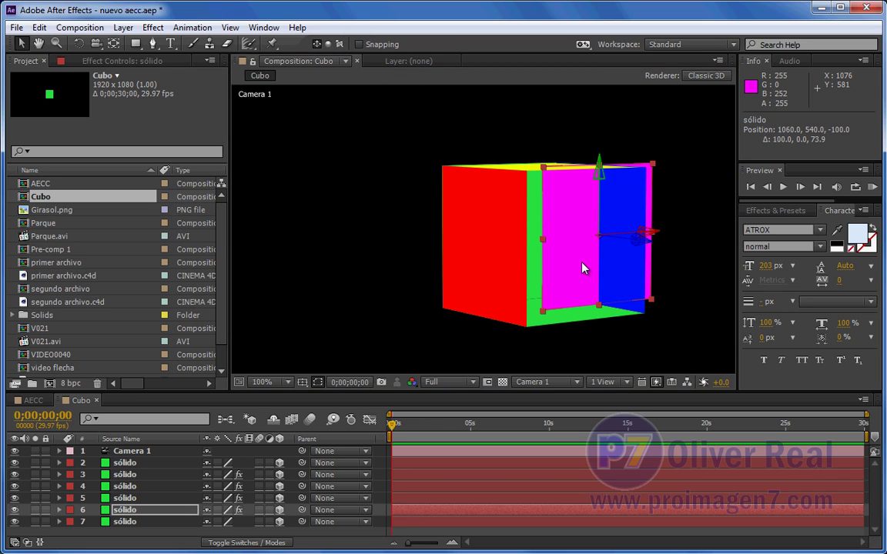
key(comma)
key(period)
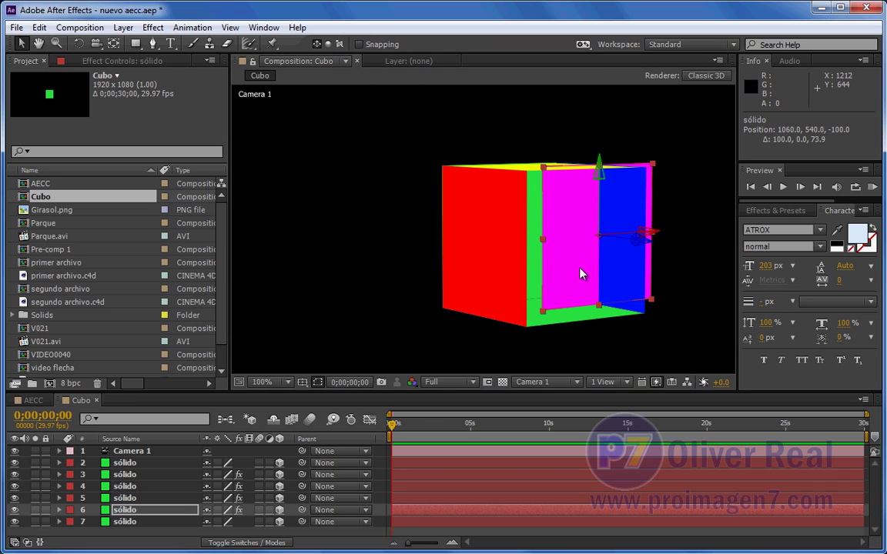
Fine-tune the magenta solid's X and Y to fill the face, ending at 959.8, 541.4, -200.4
click(95, 43)
mouse_move(517, 223)
mouse_down()
mouse_move(407, 314)
mouse_move(360, 297)
mouse_up()
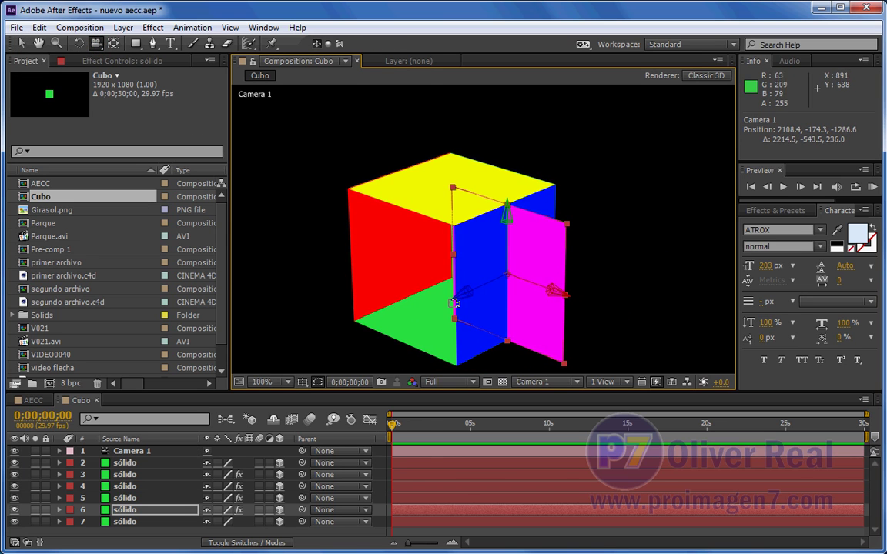
click(21, 44)
drag(464, 293, 375, 336)
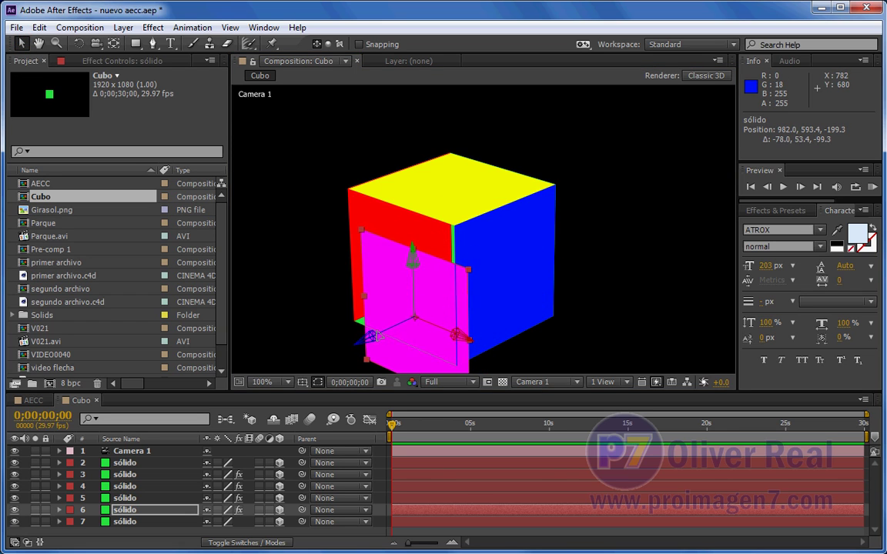
mouse_move(460, 336)
mouse_down()
mouse_move(437, 333)
mouse_move(444, 331)
mouse_up()
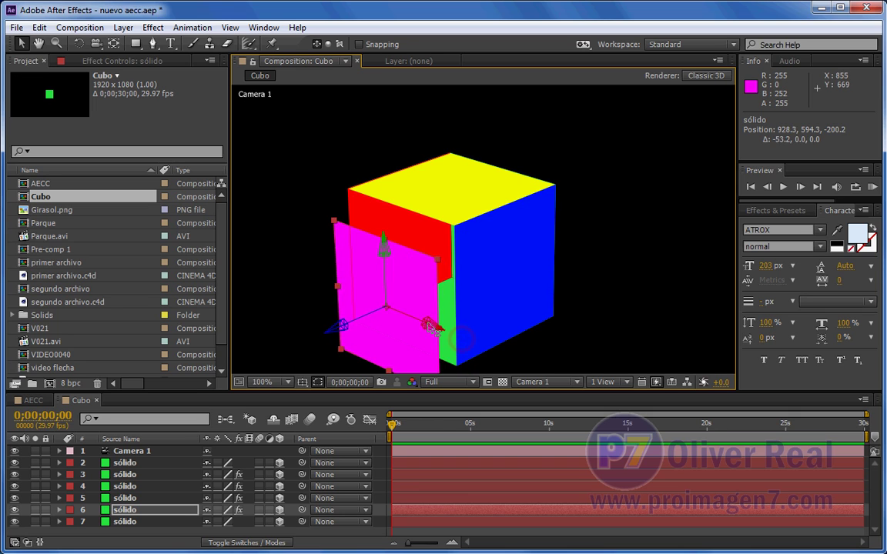
drag(398, 257, 396, 219)
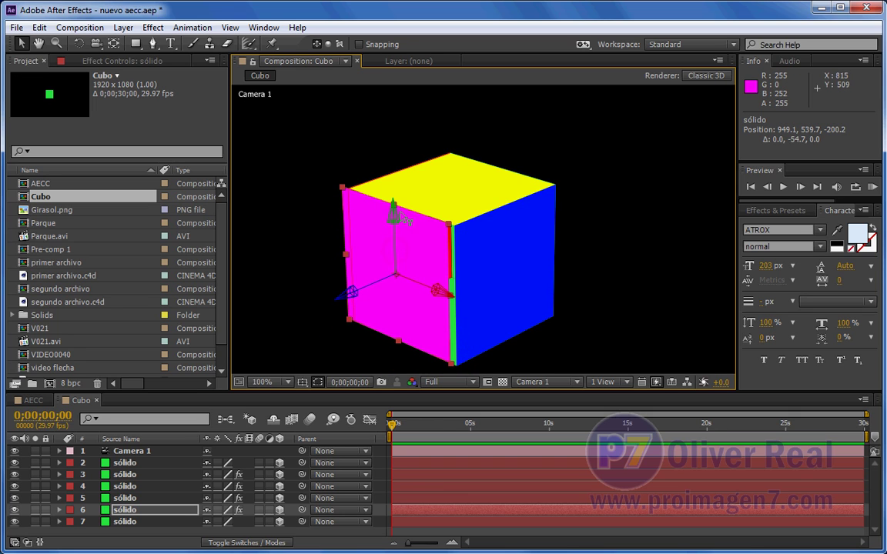
key(c)
mouse_move(471, 281)
mouse_down()
mouse_move(383, 239)
mouse_move(554, 241)
mouse_up()
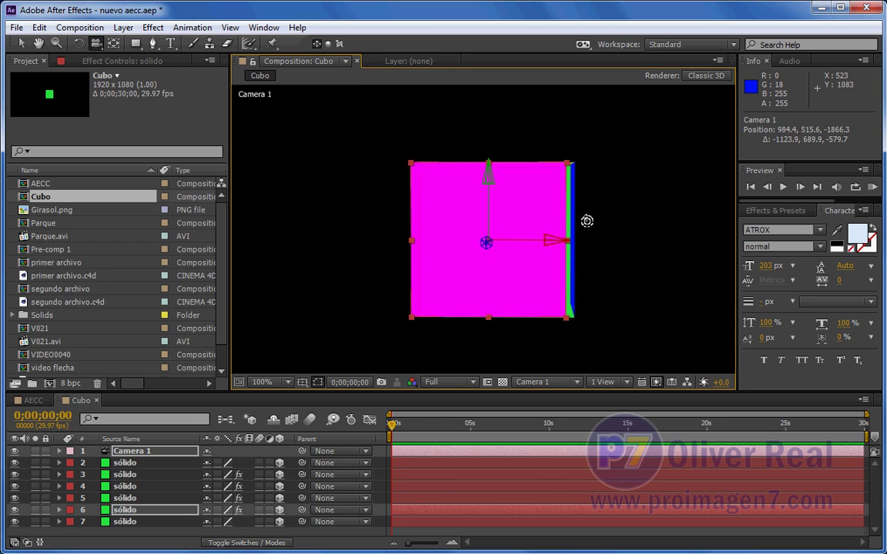
key(v)
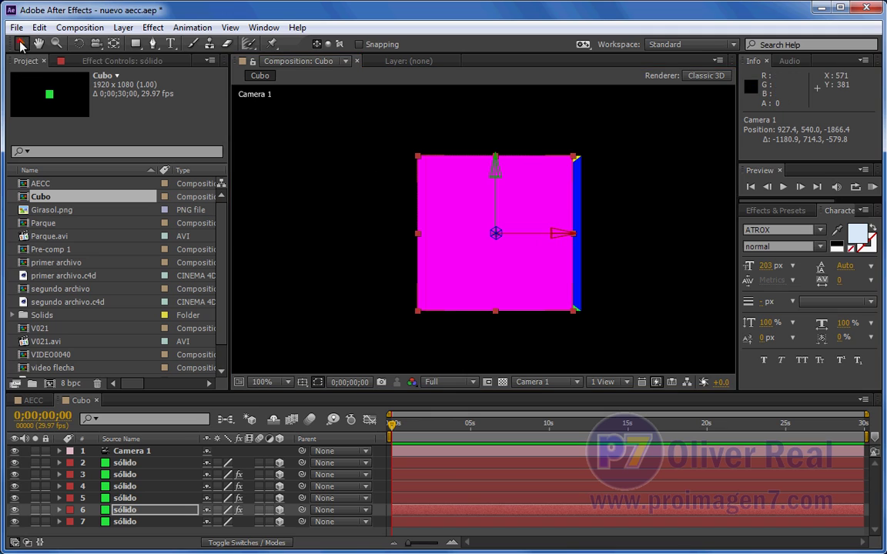
drag(559, 237, 568, 236)
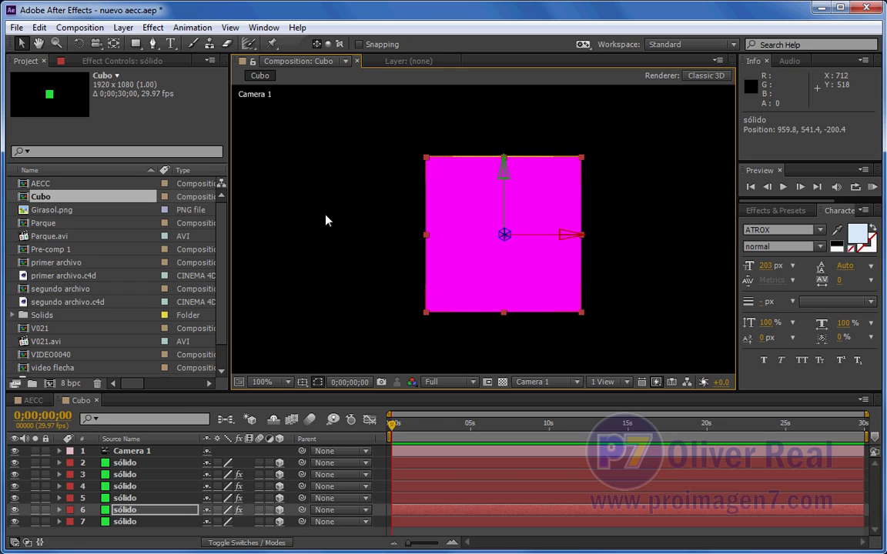
Nudge the magenta solid up slightly and turn snapping back on
click(96, 44)
mouse_move(462, 204)
mouse_down()
mouse_move(535, 266)
mouse_move(585, 261)
mouse_up()
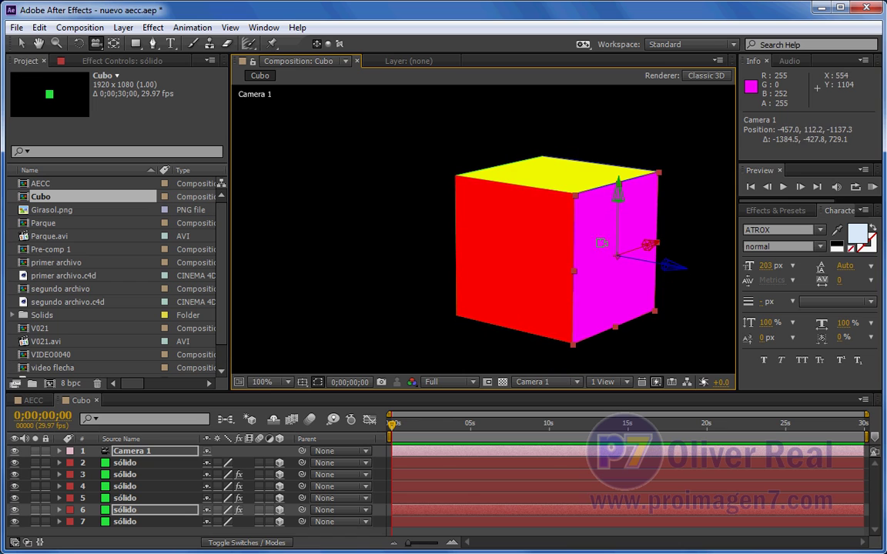
click(20, 44)
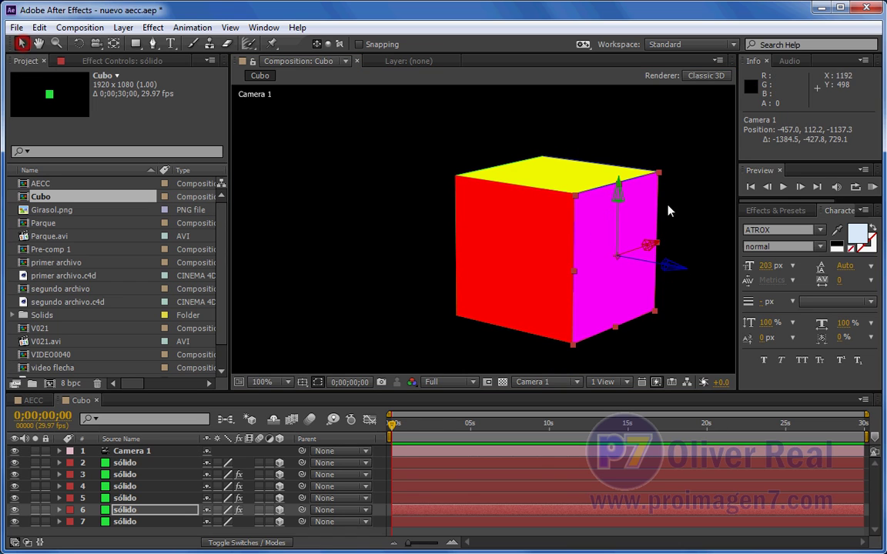
click(621, 197)
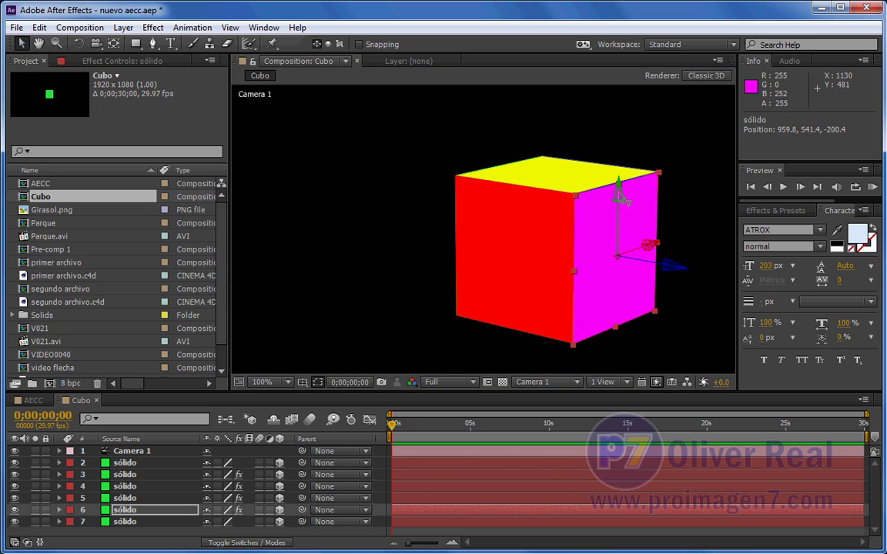
drag(620, 198, 624, 197)
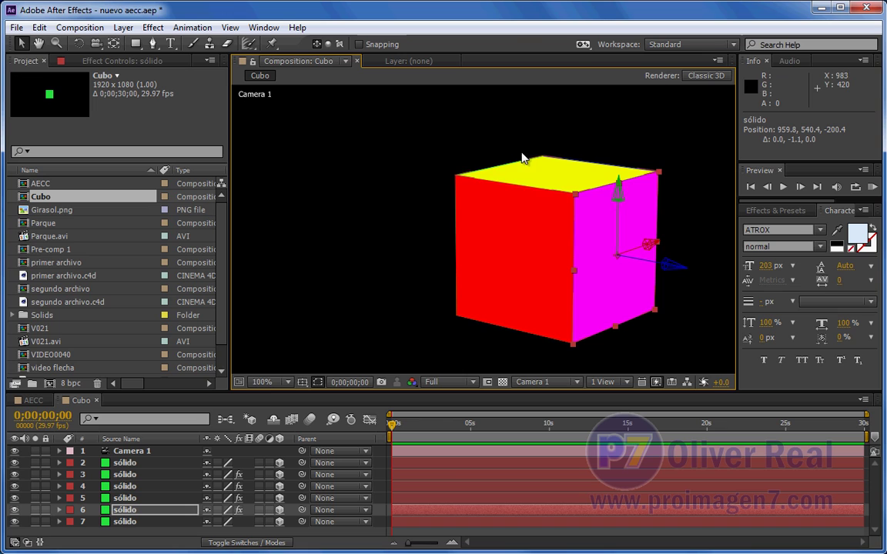
click(360, 45)
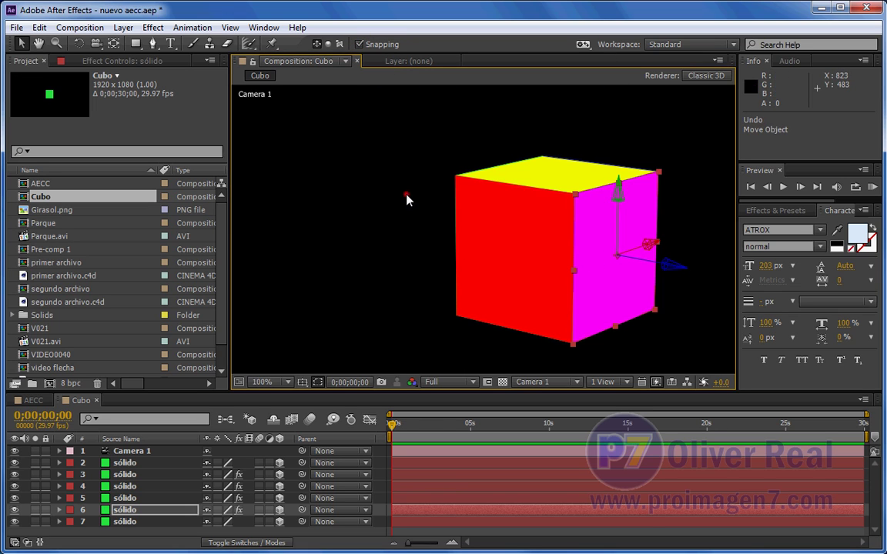
Orbit Camera 1 to 654.0, 320.6, -1828.3, facing the cube's magenta front
click(406, 195)
click(95, 44)
mouse_move(416, 208)
mouse_down()
mouse_move(274, 281)
mouse_move(555, 247)
mouse_move(517, 270)
mouse_move(301, 192)
mouse_up()
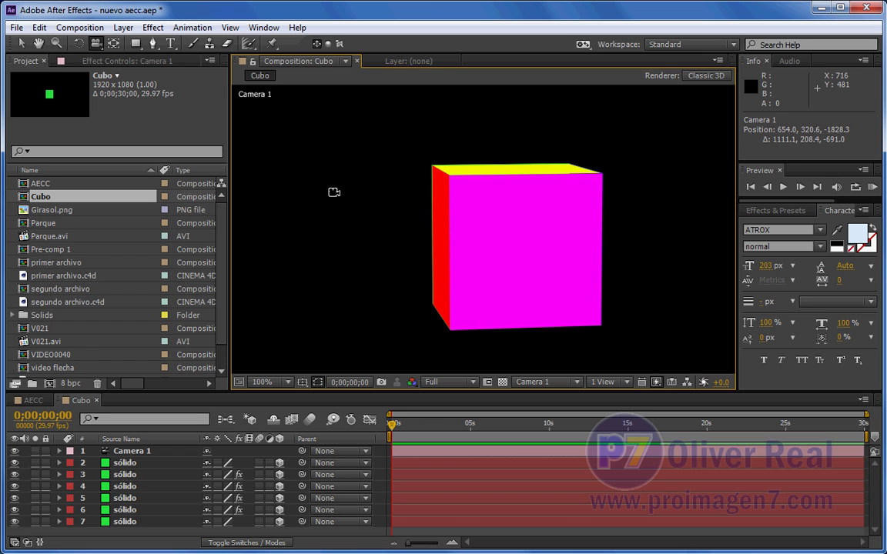
click(20, 43)
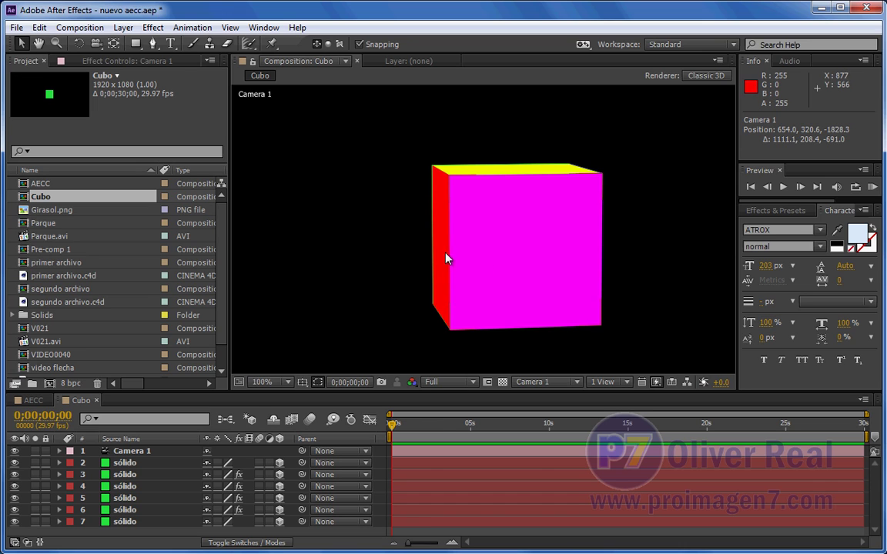
click(133, 523)
Draw a circular elliptical mask on the magenta front solid, layer 6
click(139, 511)
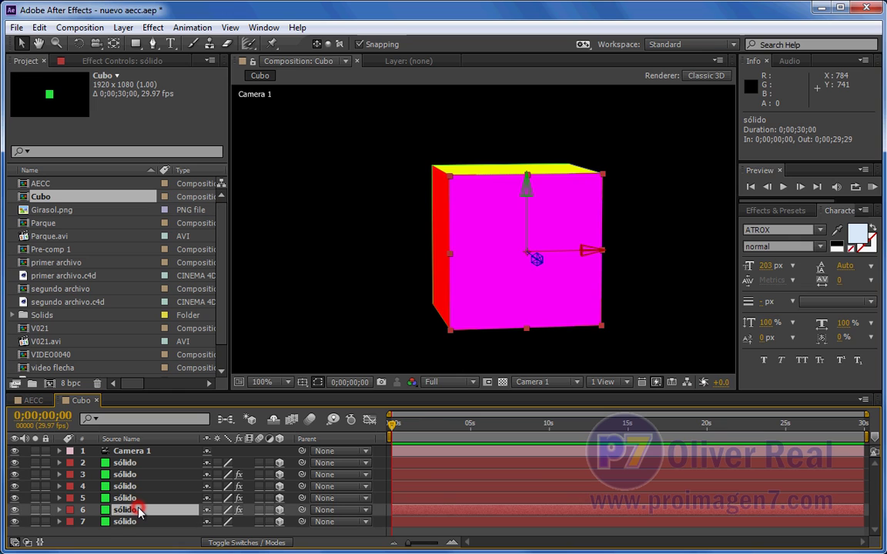
click(136, 44)
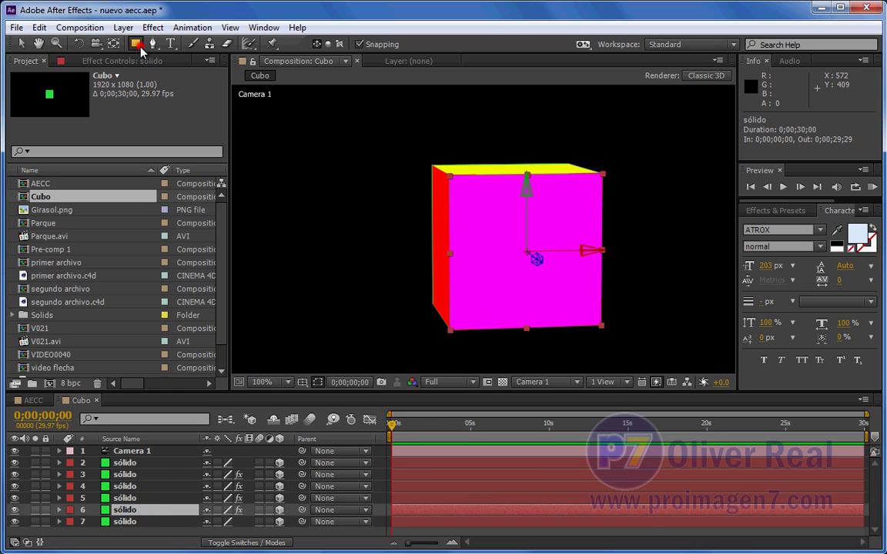
click(167, 74)
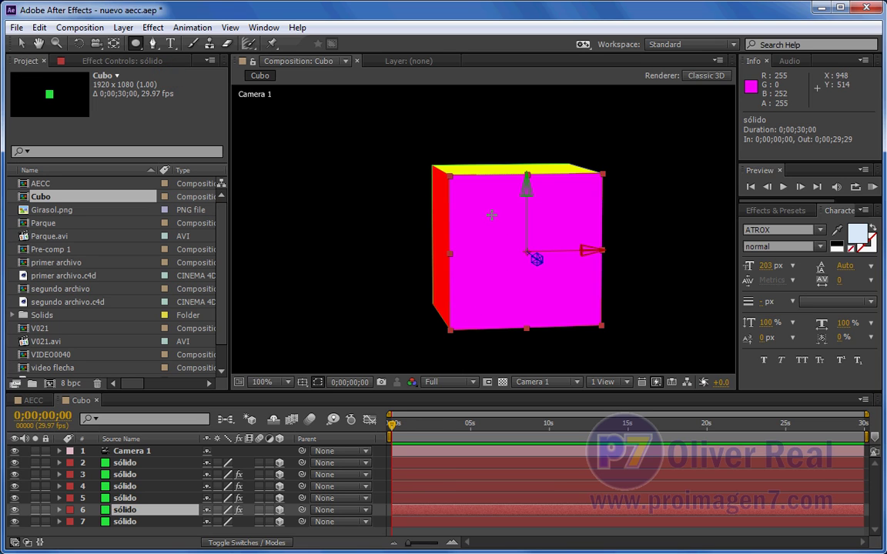
drag(487, 214, 559, 287)
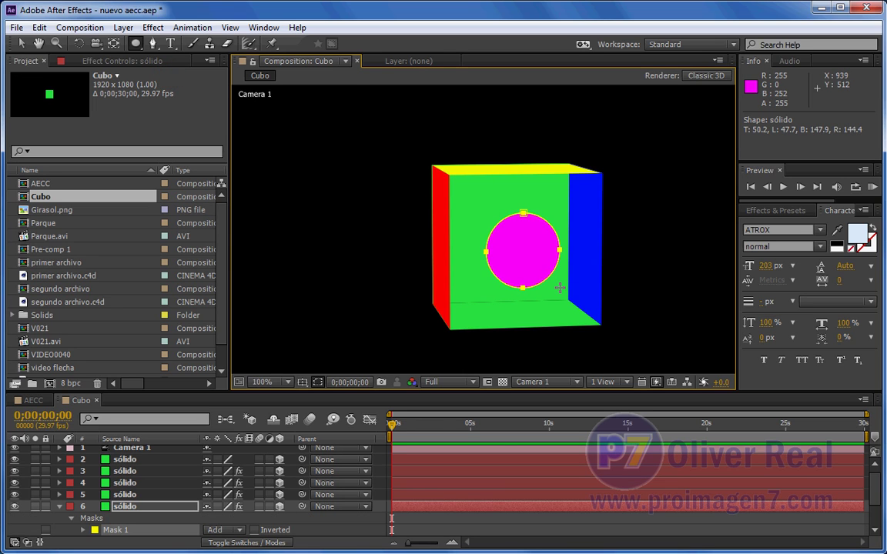
click(21, 43)
click(377, 275)
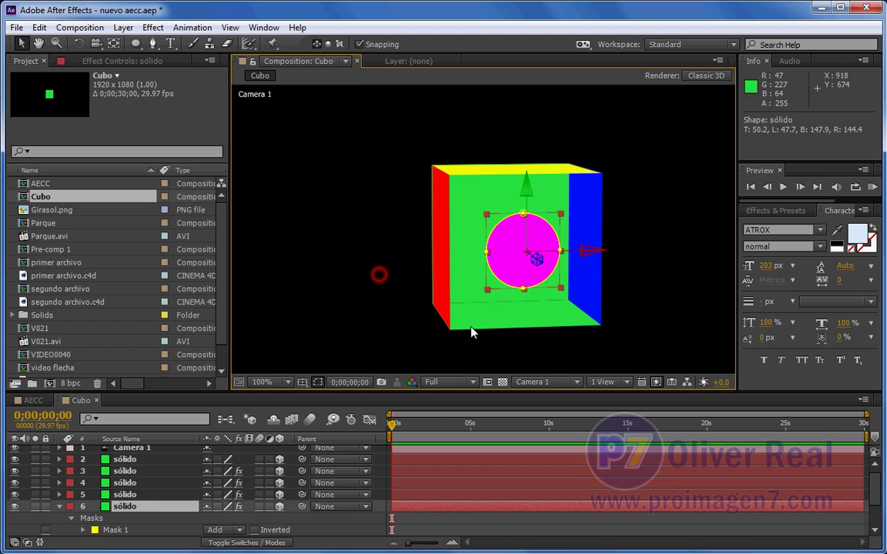
Pull the red side solid left out of the cube to 706.4, 585.6, 56.5
click(436, 260)
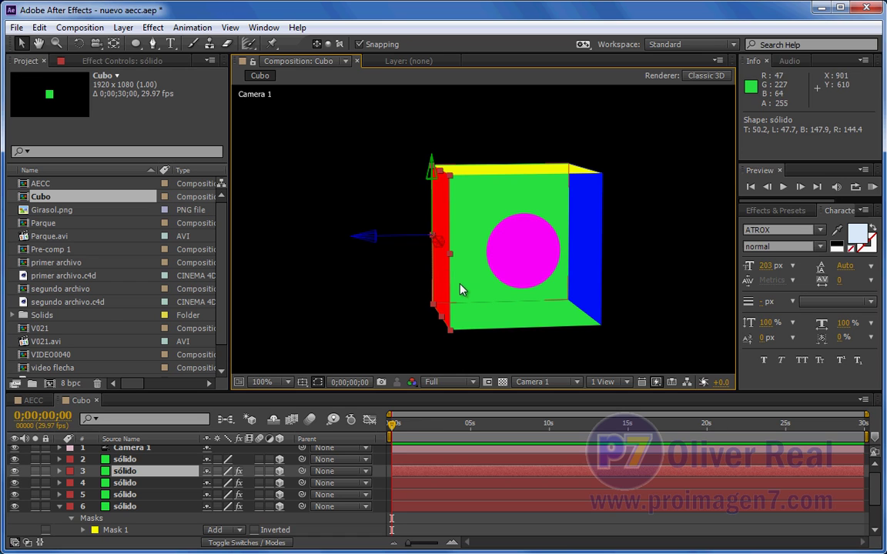
click(96, 43)
mouse_move(508, 276)
mouse_down()
mouse_move(463, 247)
mouse_move(509, 286)
mouse_up()
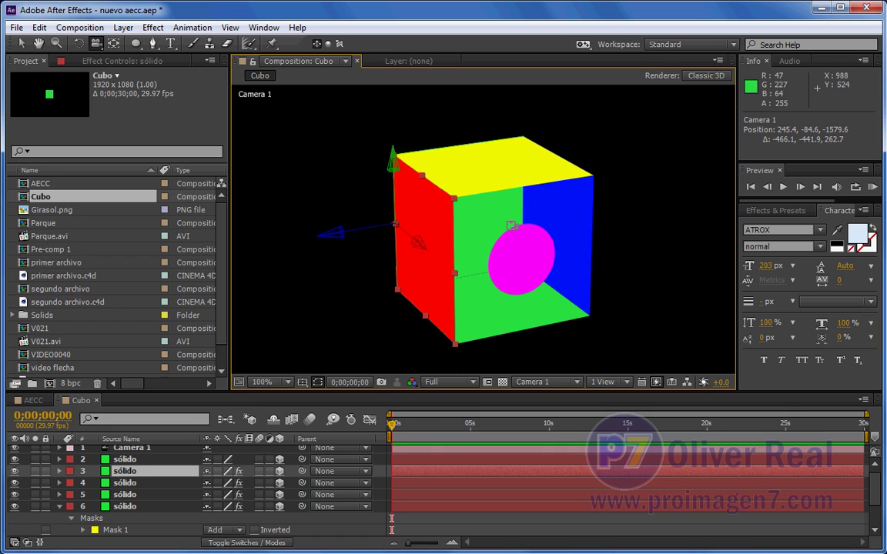
click(20, 44)
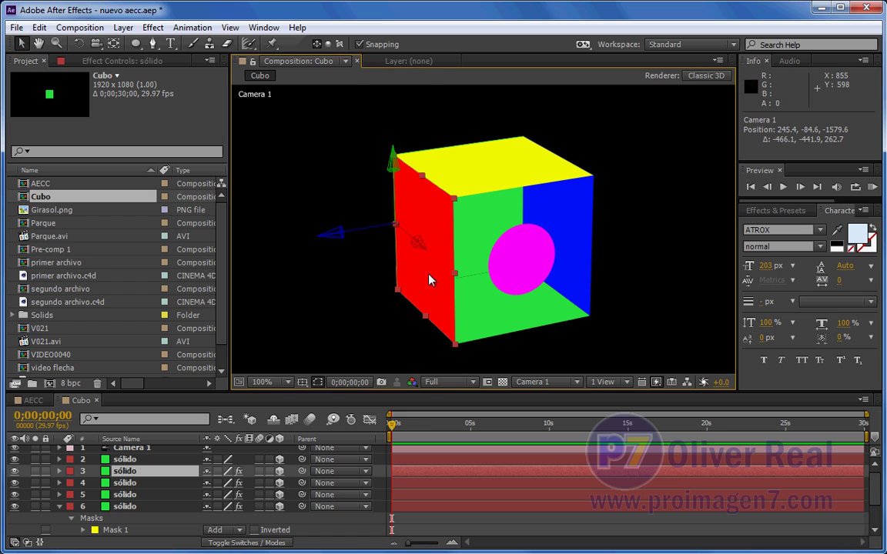
mouse_move(430, 282)
mouse_down()
mouse_move(344, 294)
mouse_move(466, 307)
mouse_move(368, 244)
mouse_up()
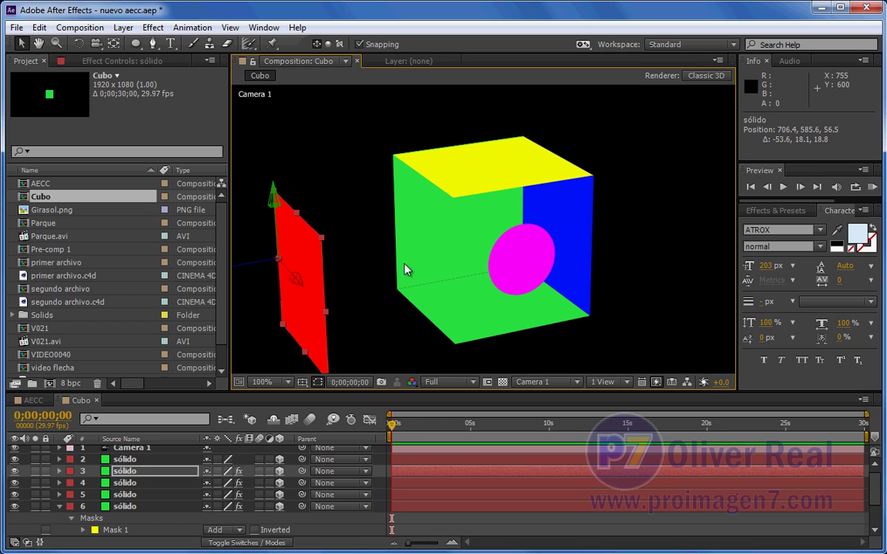
Delete the yellow top, green and one more cube face solid
click(466, 180)
key(Delete)
click(454, 231)
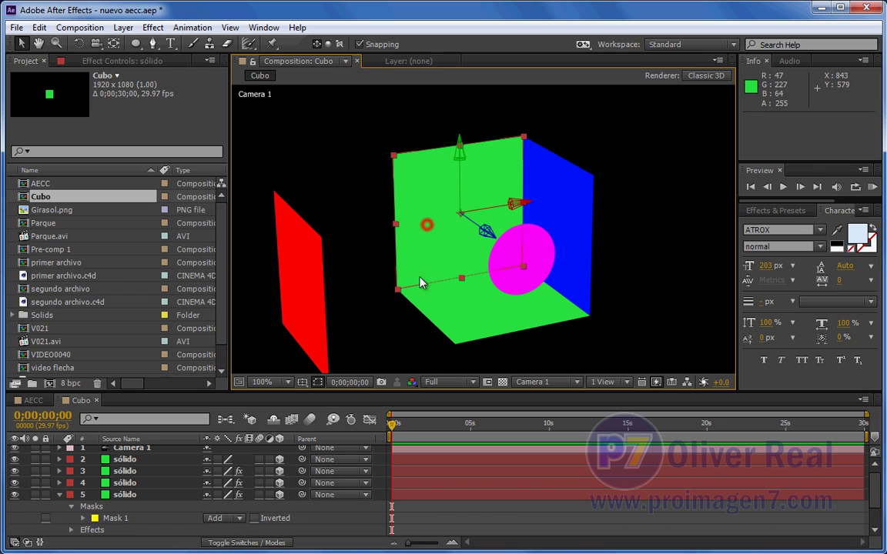
key(Delete)
key(Delete)
click(566, 223)
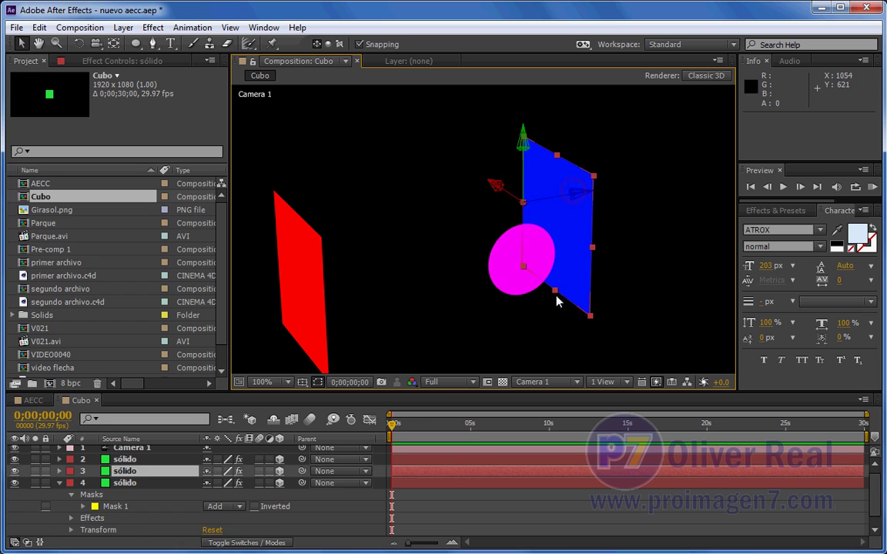
key(Delete)
Place the red plane apart from the magenta circle at 802.2, 567.3, -17.9
click(304, 299)
mouse_move(301, 308)
mouse_down()
mouse_move(465, 290)
mouse_move(447, 287)
mouse_up()
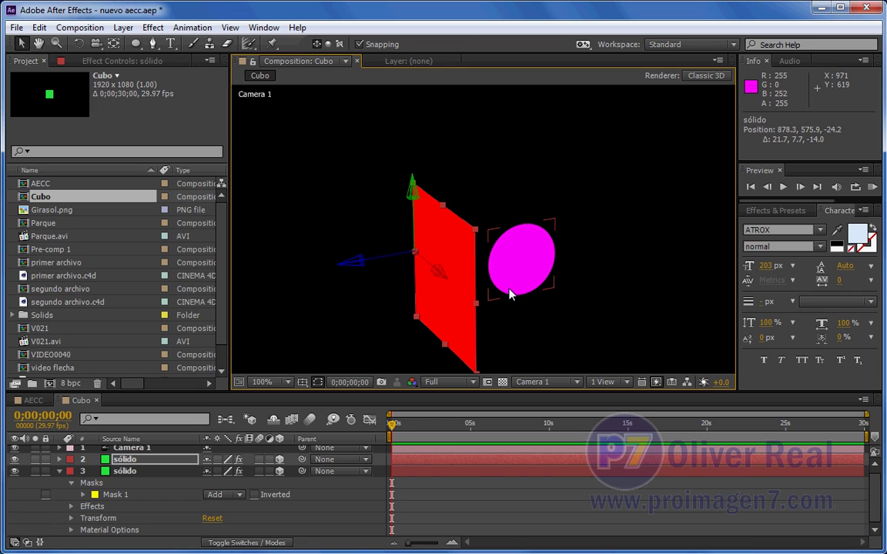
click(95, 43)
mouse_move(570, 263)
mouse_down()
mouse_move(495, 270)
mouse_move(511, 259)
mouse_up()
click(19, 44)
mouse_move(403, 275)
mouse_down()
mouse_move(436, 264)
mouse_move(393, 266)
mouse_move(418, 265)
mouse_up()
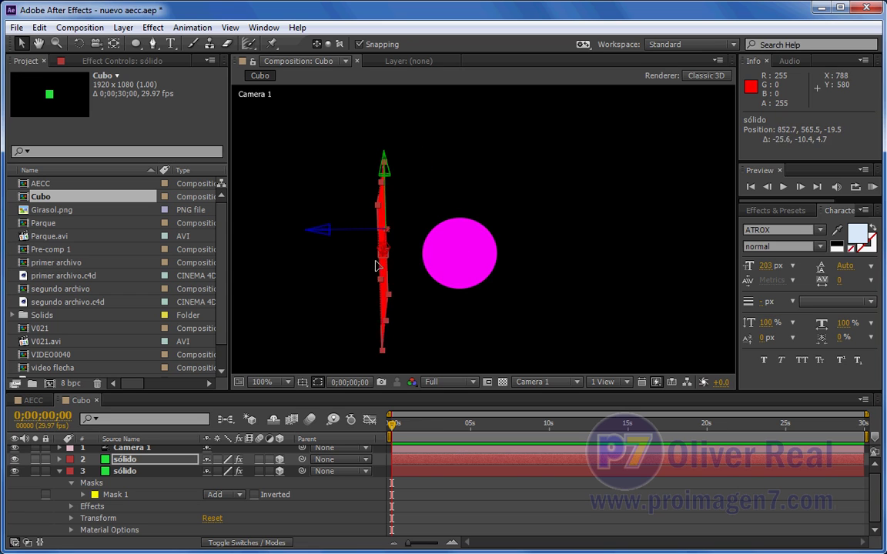
drag(418, 266, 347, 266)
Bend Mask 1's bottom and left vertex handles to turn the magenta circle into a crescent
click(483, 260)
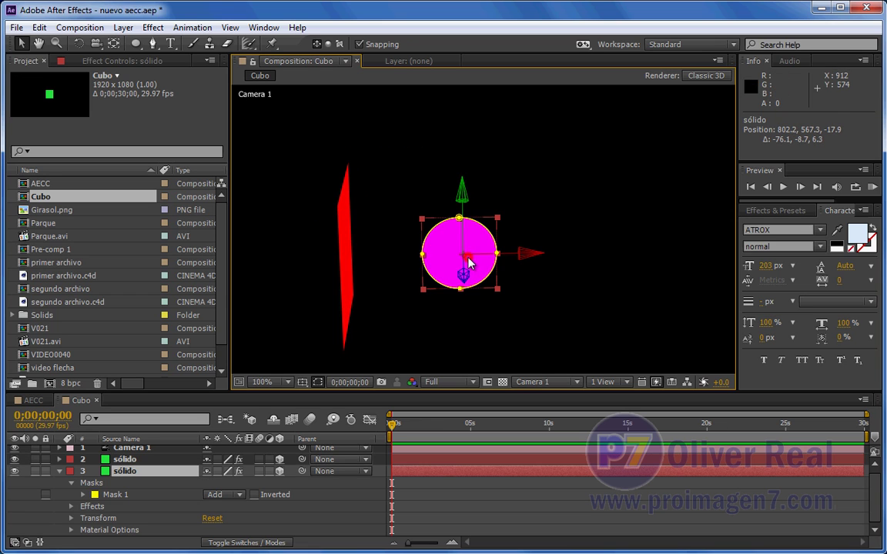
click(116, 495)
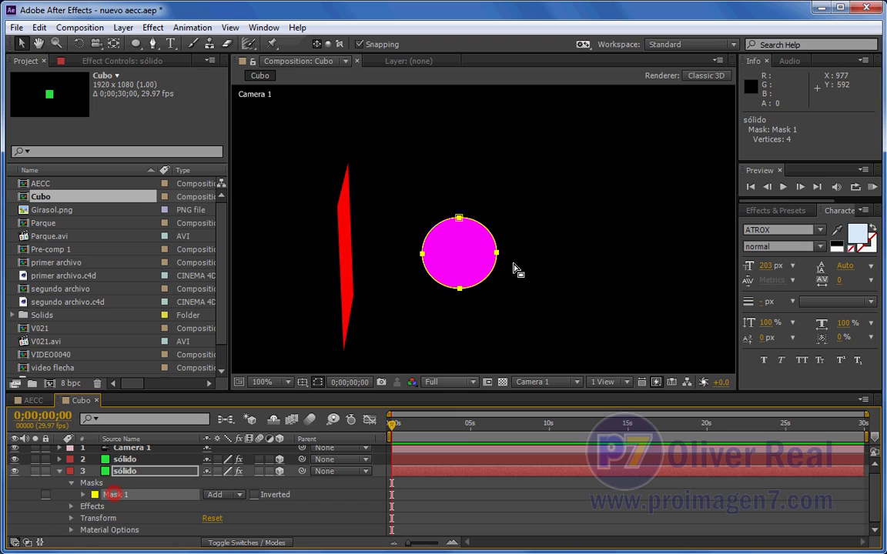
drag(459, 219, 459, 177)
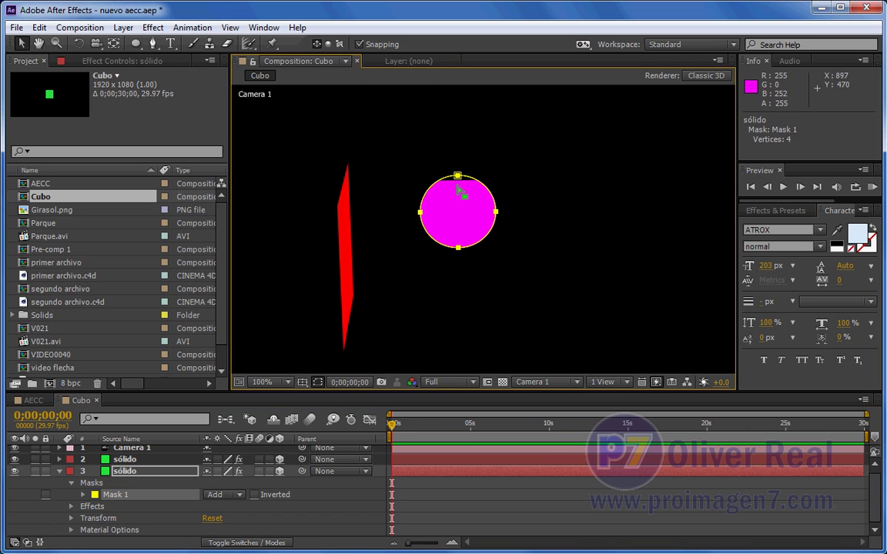
key(ctrl+z)
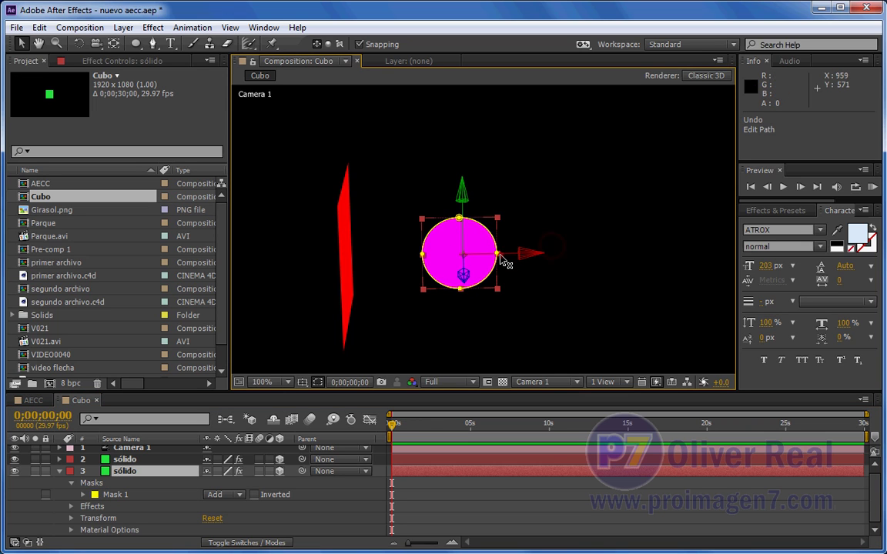
click(459, 289)
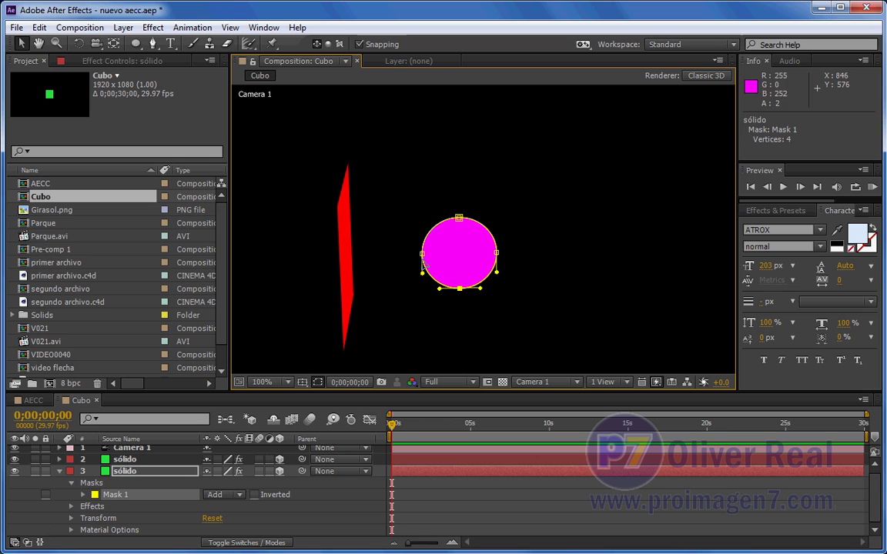
drag(421, 274, 384, 280)
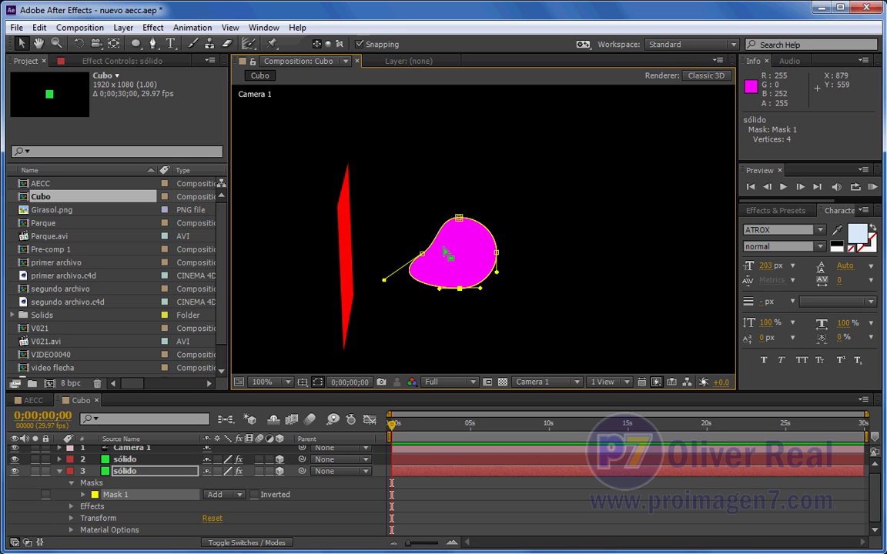
click(422, 253)
drag(439, 244, 497, 245)
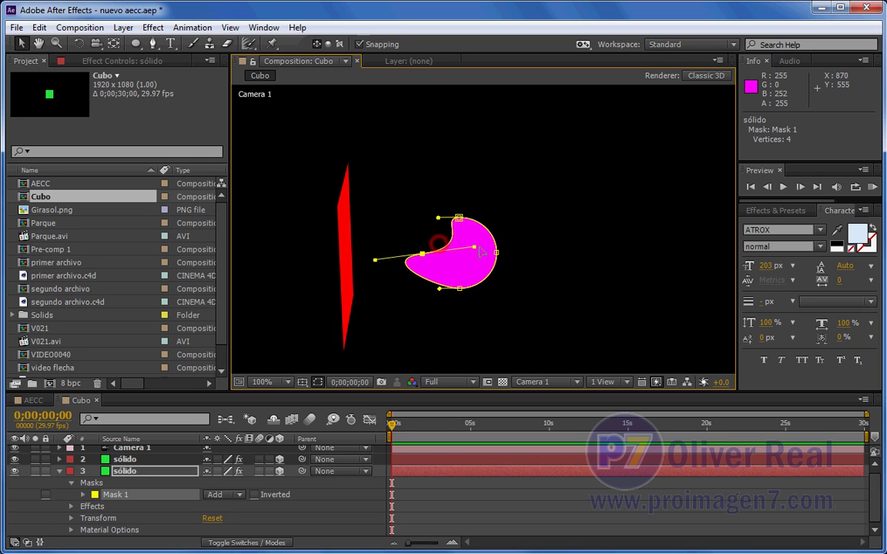
click(344, 267)
Move the red plane against the crescent's tip, to 888.1, 545.7, -100.4
click(348, 273)
click(450, 276)
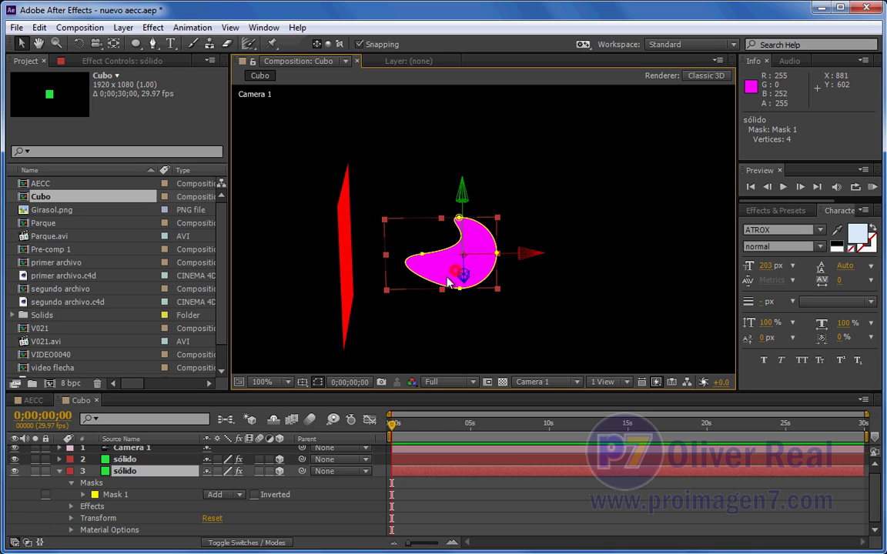
drag(346, 268, 391, 265)
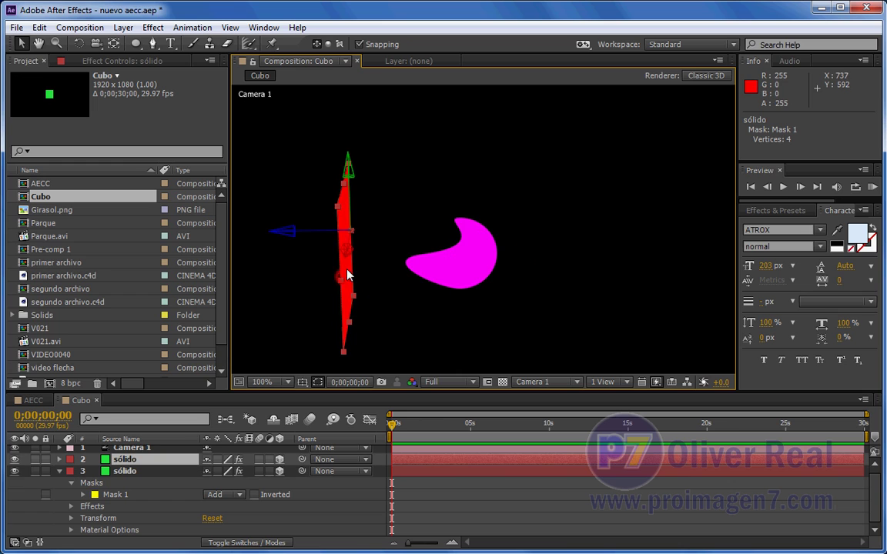
key(ctrl+z)
key(ctrl+shift+z)
key(ctrl+z)
key(ctrl+shift+z)
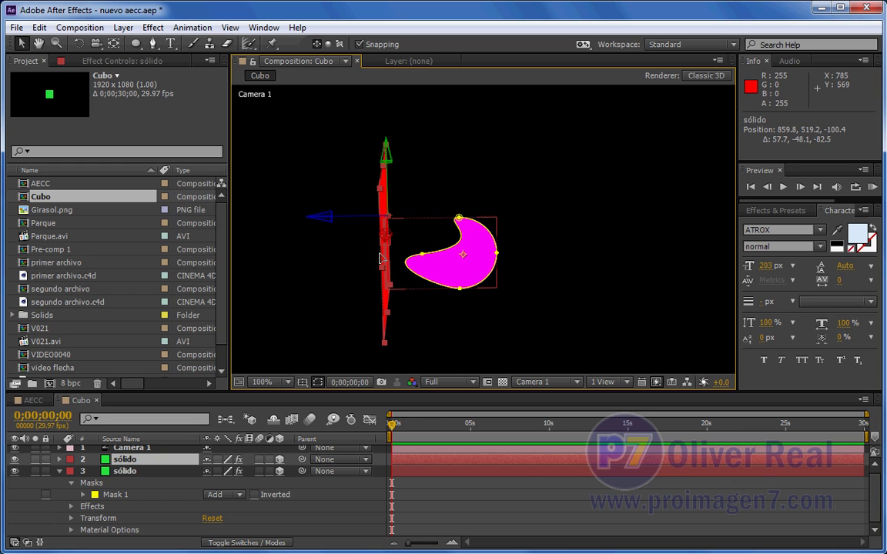
mouse_move(379, 258)
mouse_down()
mouse_move(440, 259)
mouse_move(367, 287)
mouse_move(444, 270)
mouse_move(394, 269)
mouse_move(402, 267)
mouse_up()
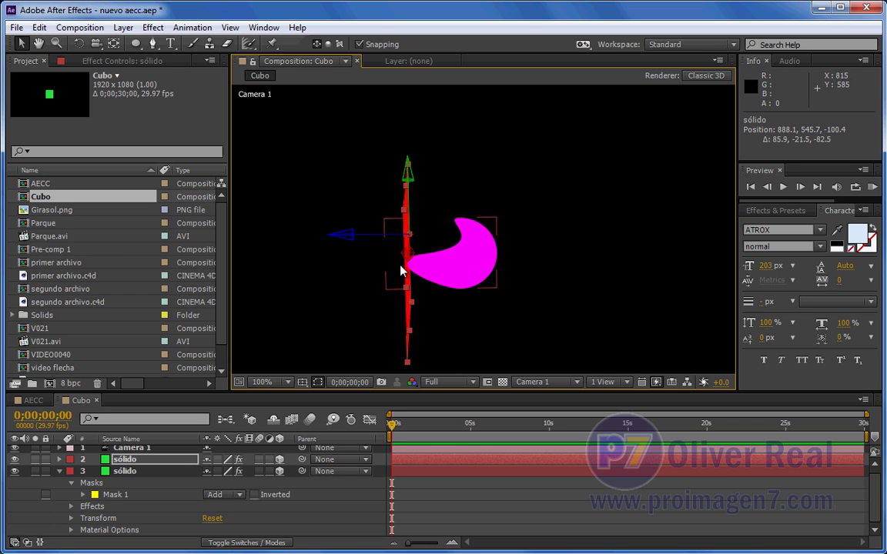
At 400% zoom, shift the red plane's depth to 883.2, 588.3, -0.4 so the crescent touches it
scroll(398, 266, up, 4)
scroll(377, 293, down, 4)
scroll(366, 301, up, 4)
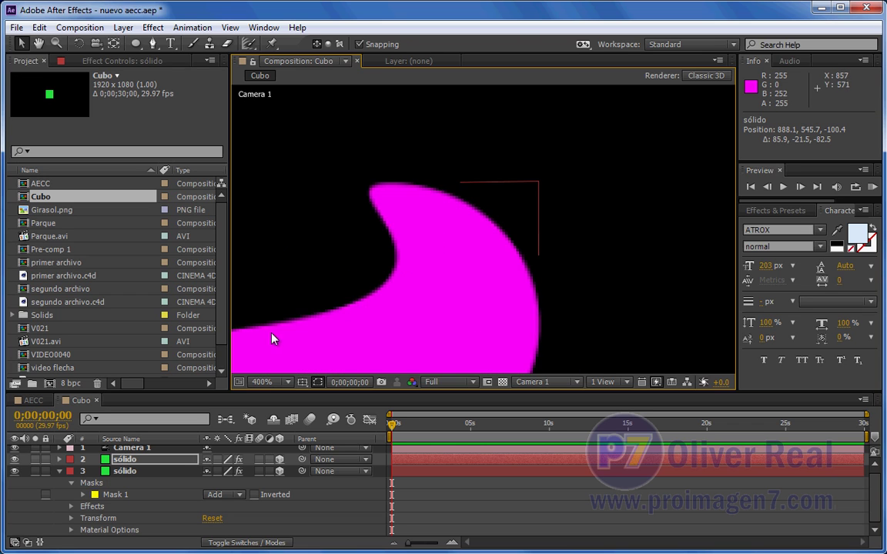
drag(267, 337, 597, 146)
mouse_move(511, 134)
mouse_down()
mouse_move(500, 266)
mouse_move(499, 195)
mouse_up()
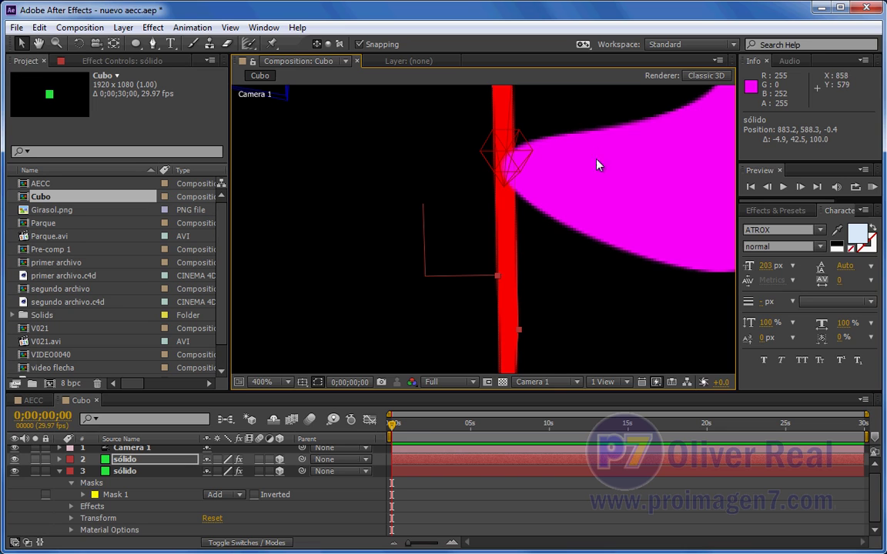
scroll(501, 232, down, 1)
scroll(501, 232, down, 1)
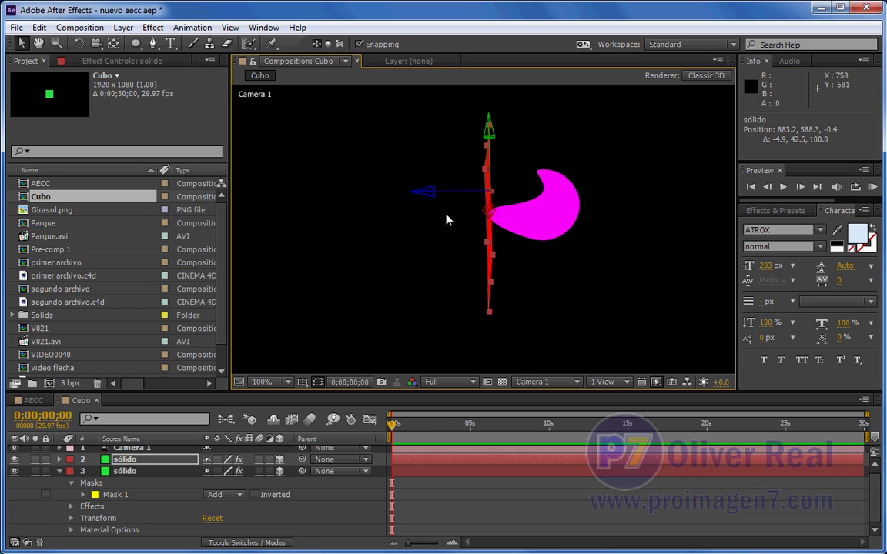
click(549, 218)
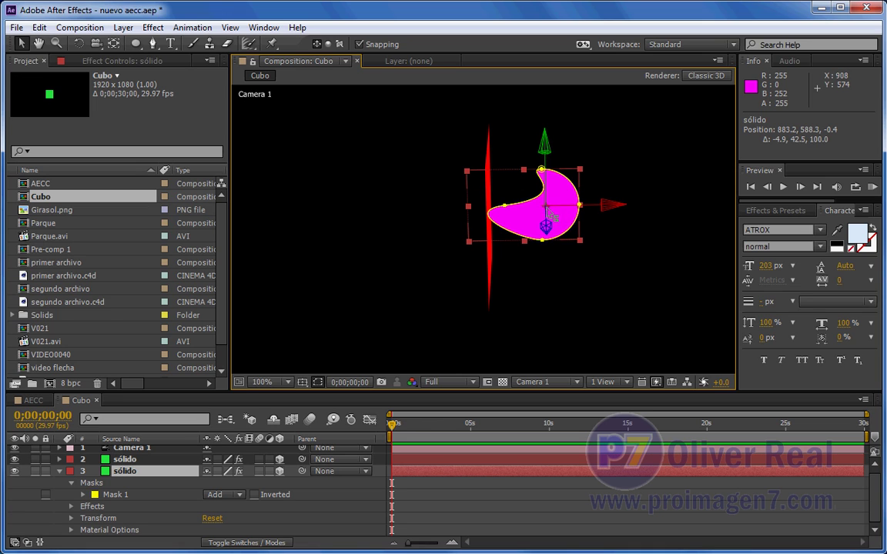